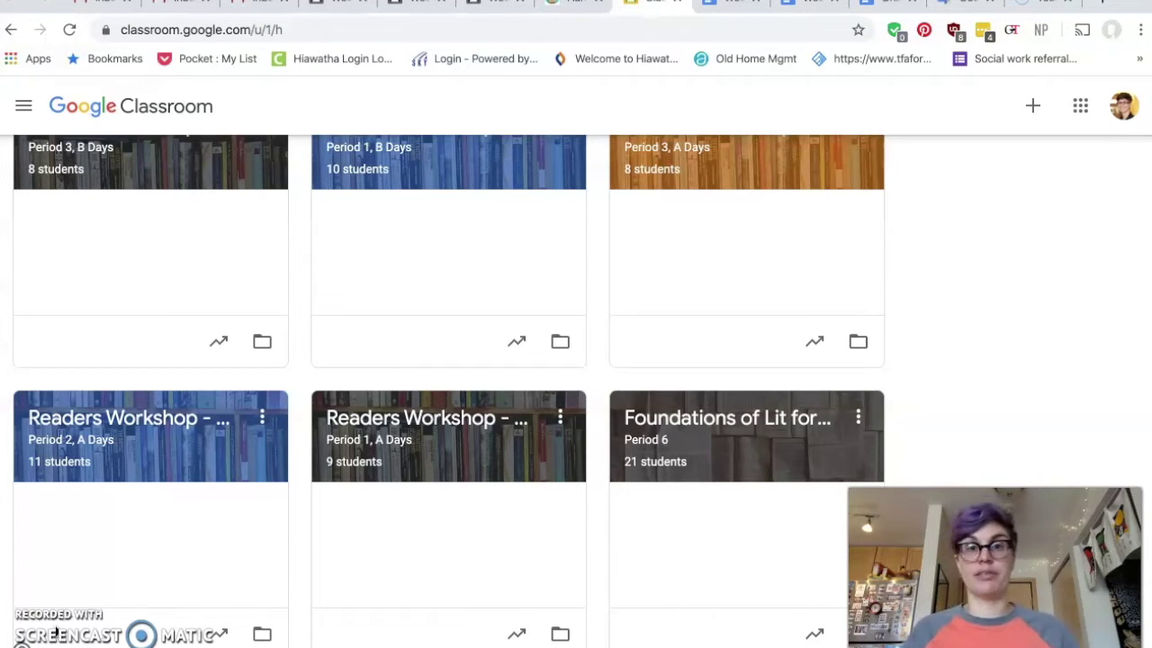
Step: Scroll the class list and open the Foundations of Lit for ELLs Period 6 class
scroll(213, 419, up, 4)
scroll(216, 421, down, 3)
scroll(216, 421, down, 2)
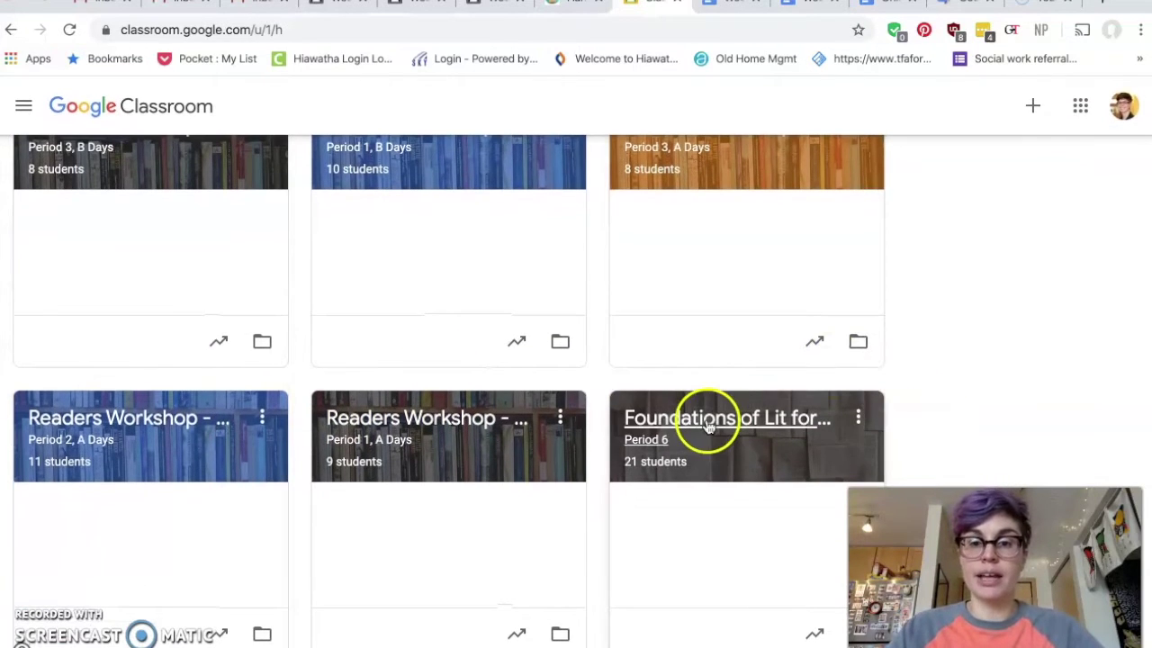
click(702, 421)
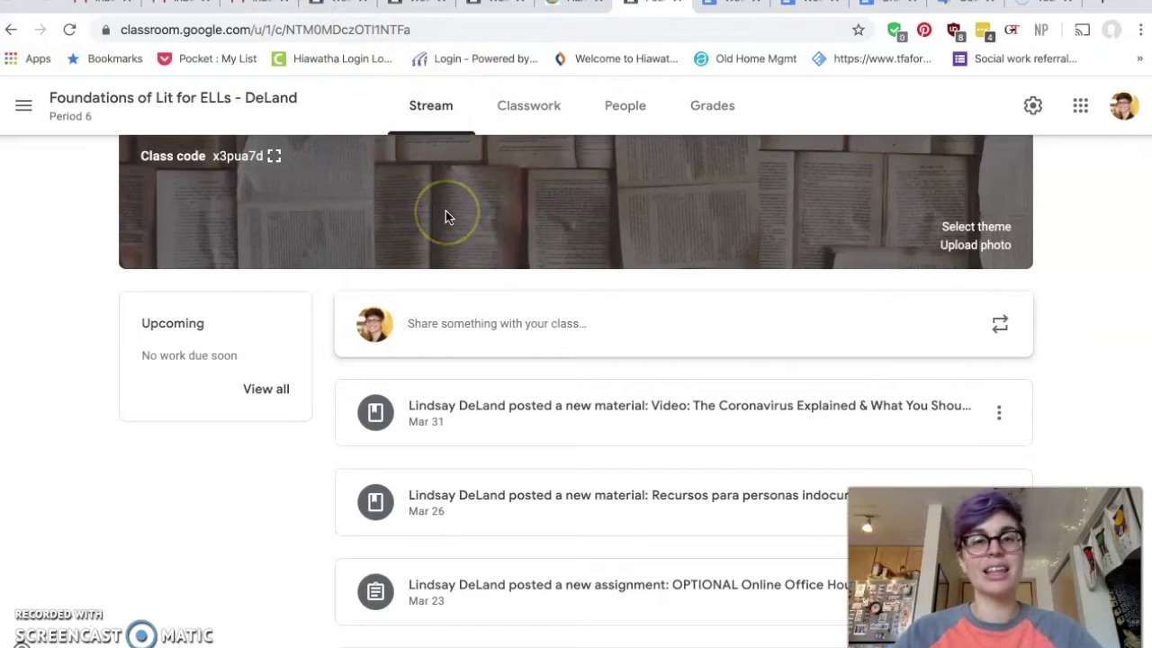
scroll(509, 483, down, 2)
scroll(510, 478, up, 3)
Step: Switch to the class's Classwork list and scroll through its Weekly Calendars topic
click(544, 119)
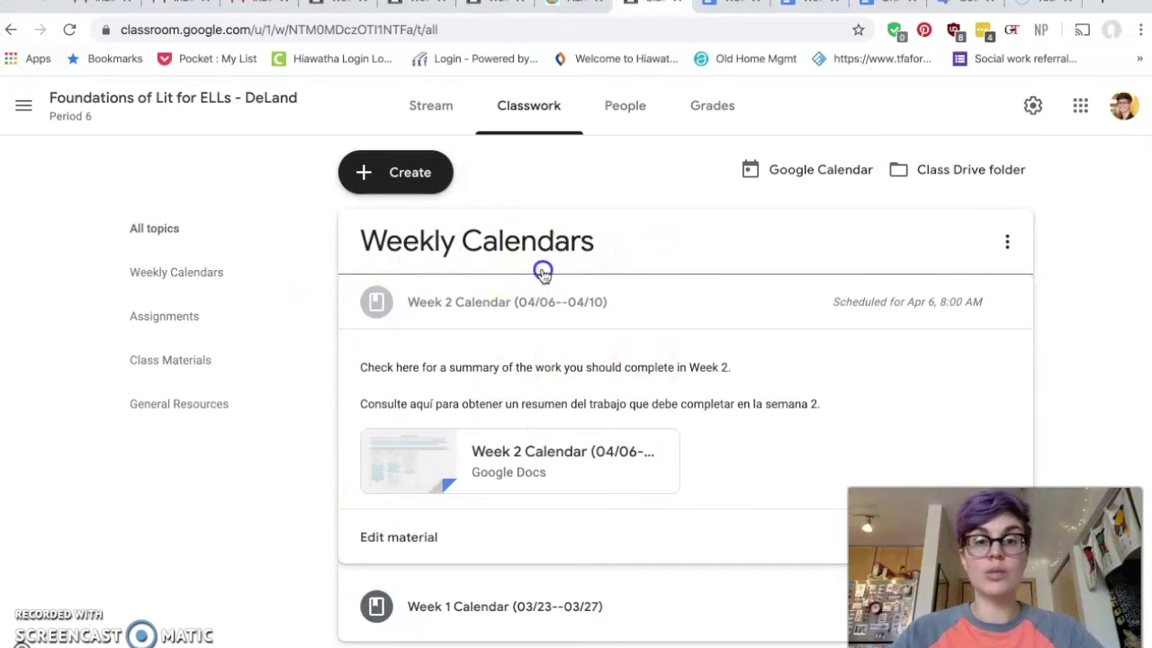
scroll(263, 552, down, 2)
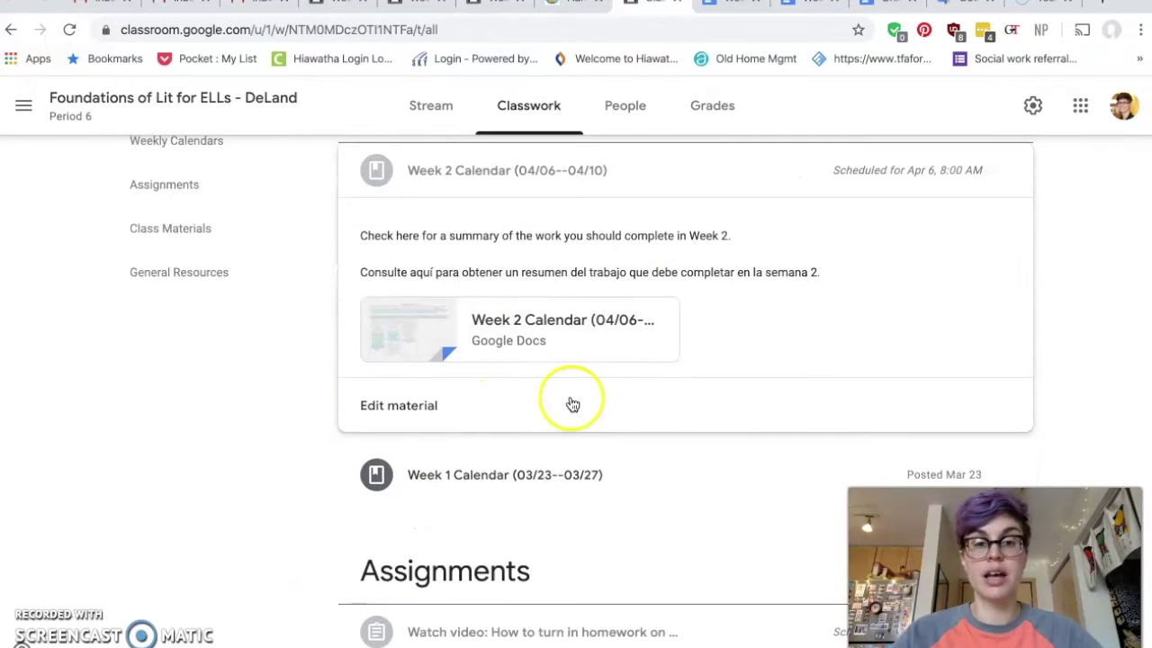
scroll(571, 404, up, 2)
scroll(570, 404, down, 4)
scroll(563, 407, up, 4)
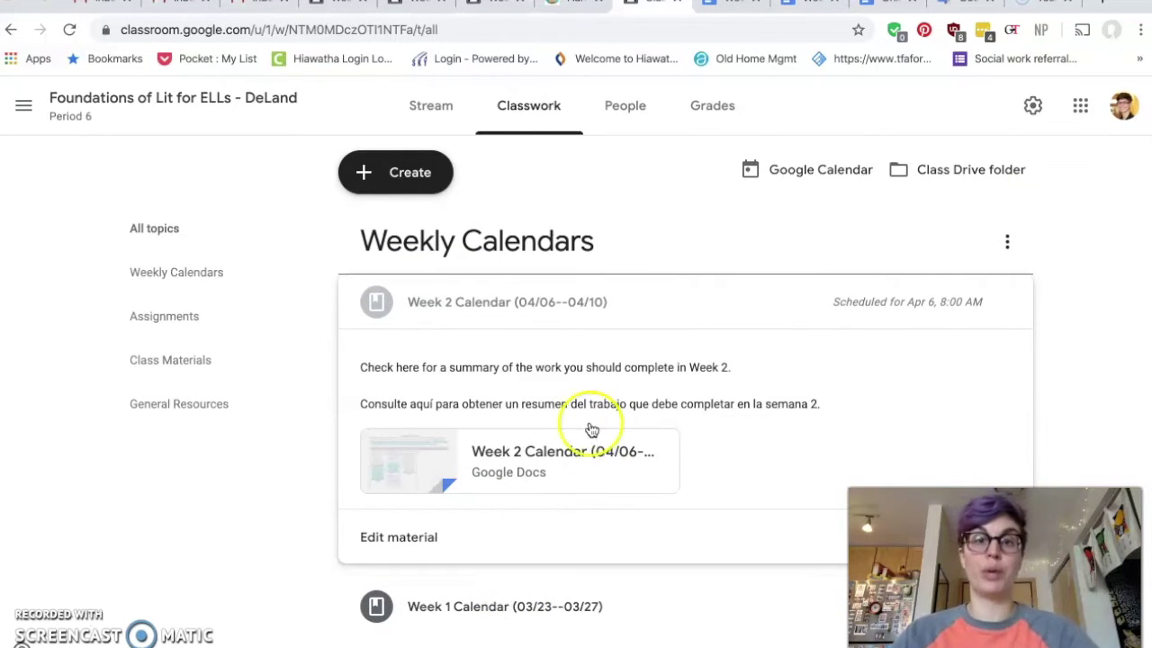
Step: Collapse and re-expand the Week 2 Calendar post, then open its attached Google Doc
click(581, 322)
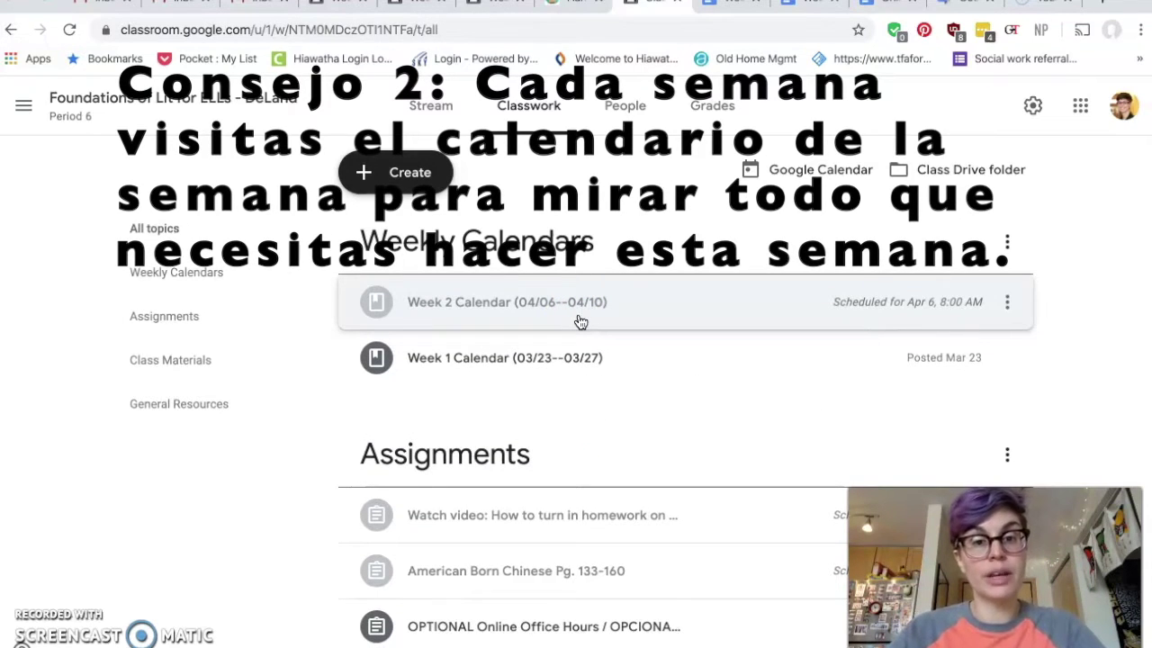
click(581, 322)
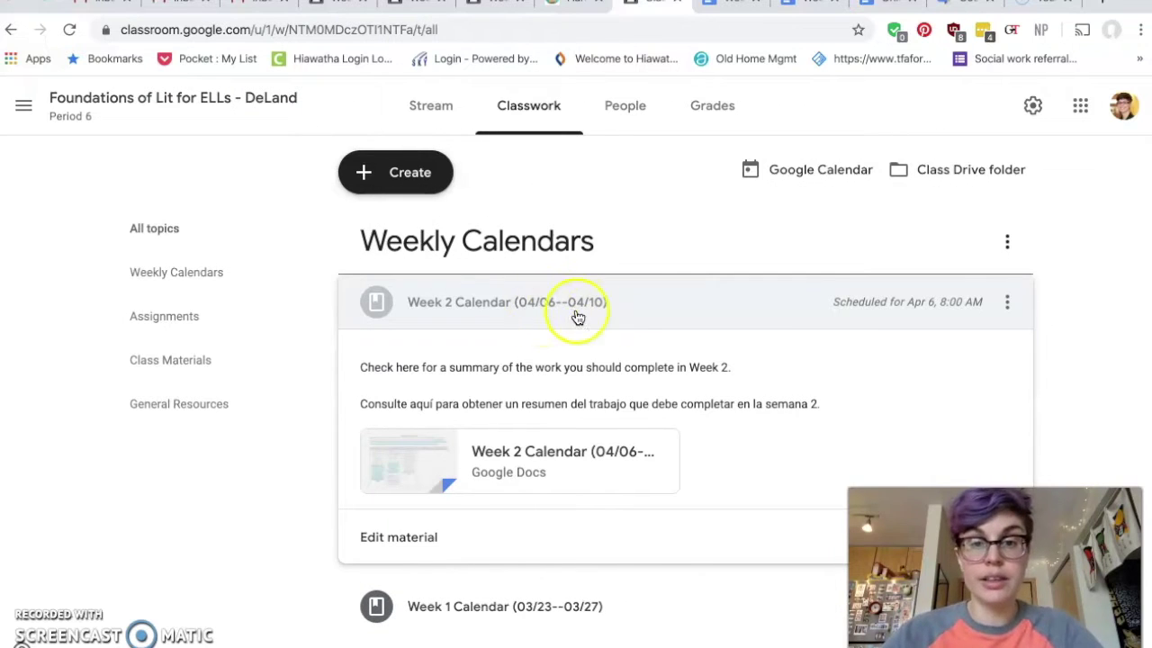
click(528, 456)
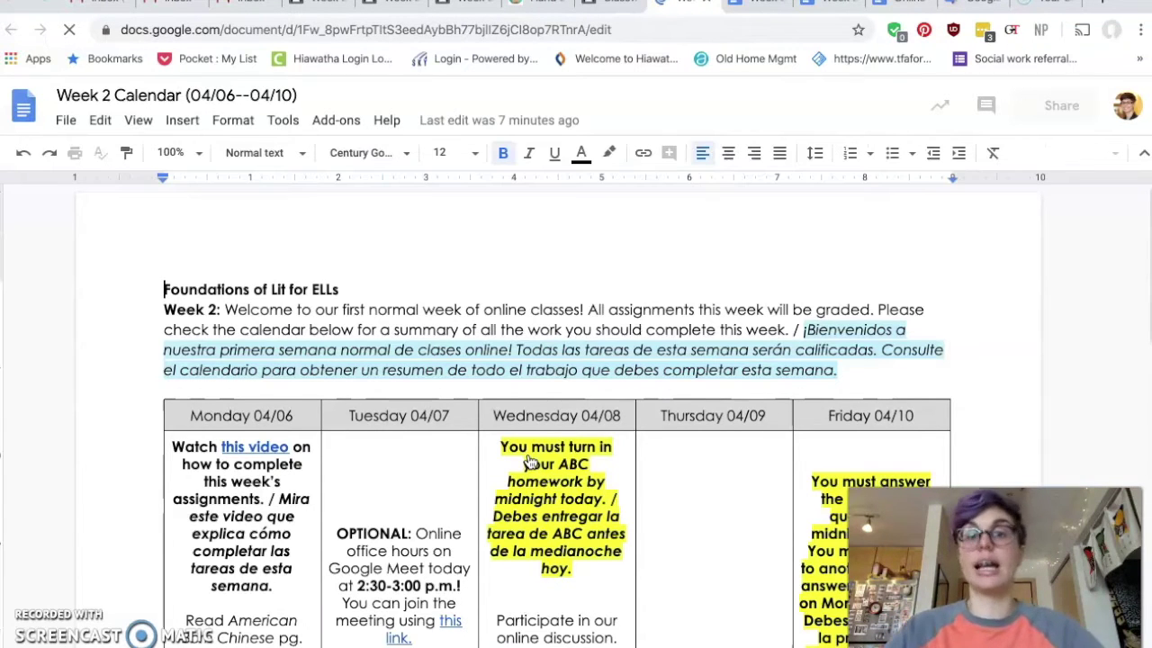
Step: Scroll through the Week 2 calendar table and show the 'answer the questions' link target
click(786, 477)
scroll(643, 526, down, 3)
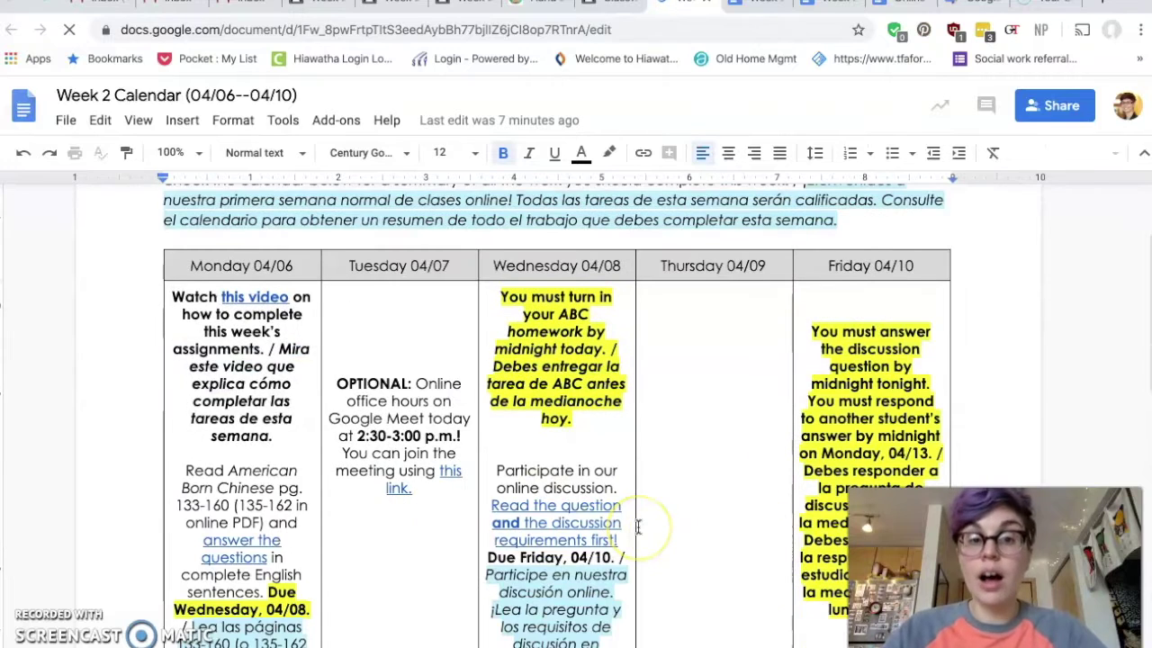
scroll(637, 527, up, 1)
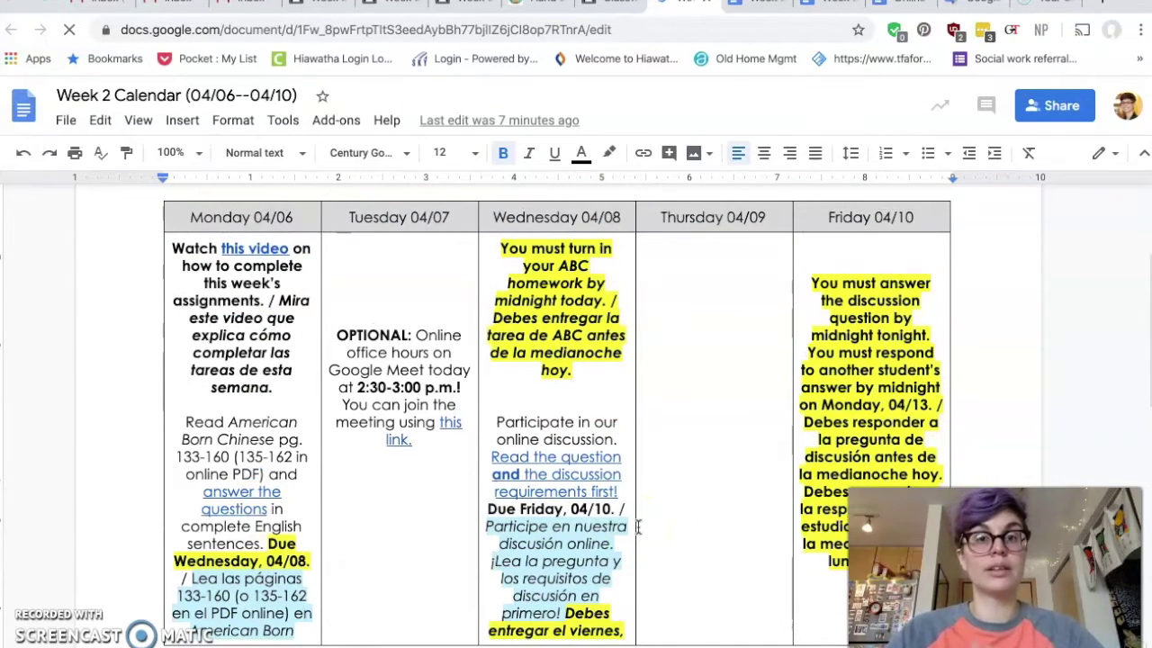
click(442, 555)
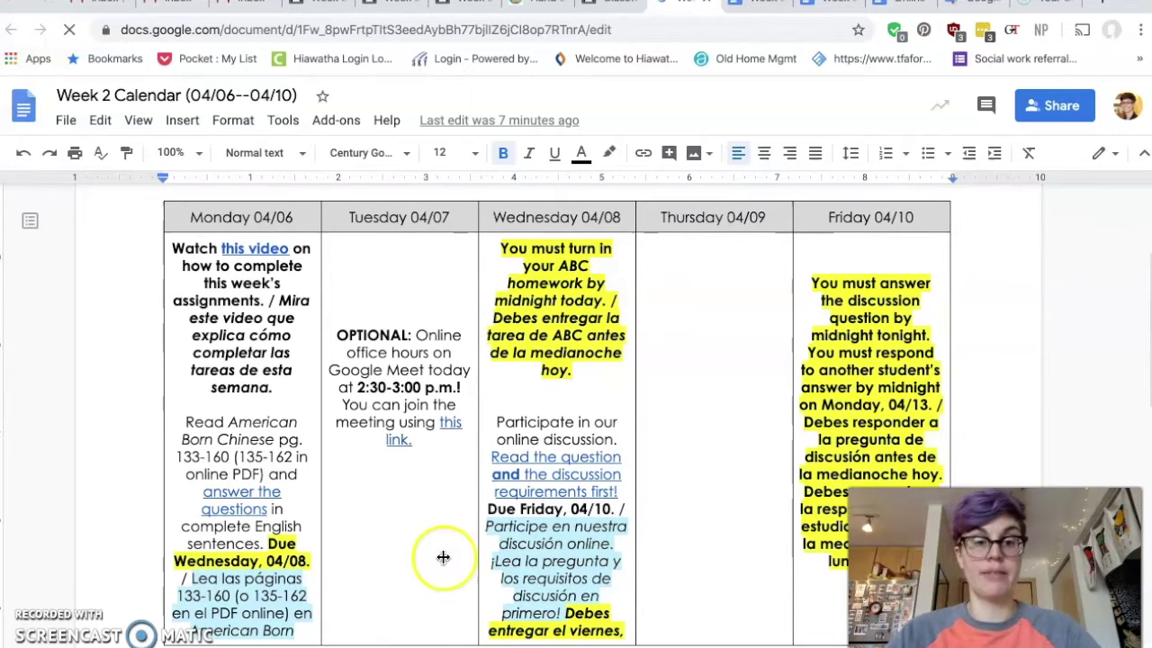
scroll(421, 546, down, 1)
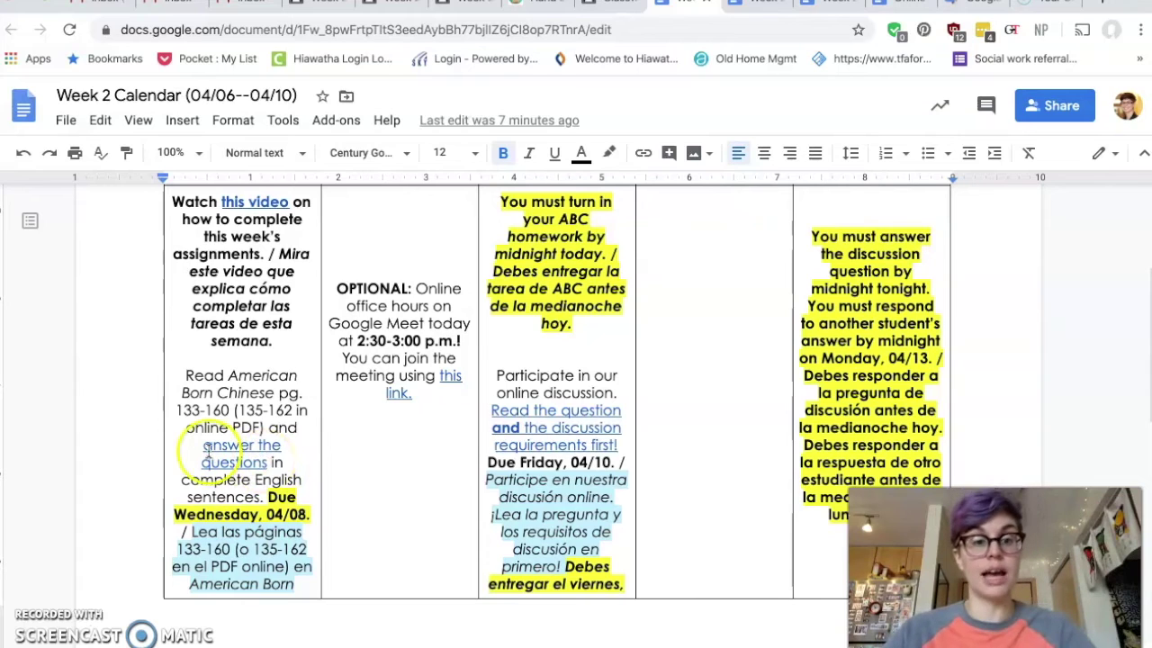
click(235, 462)
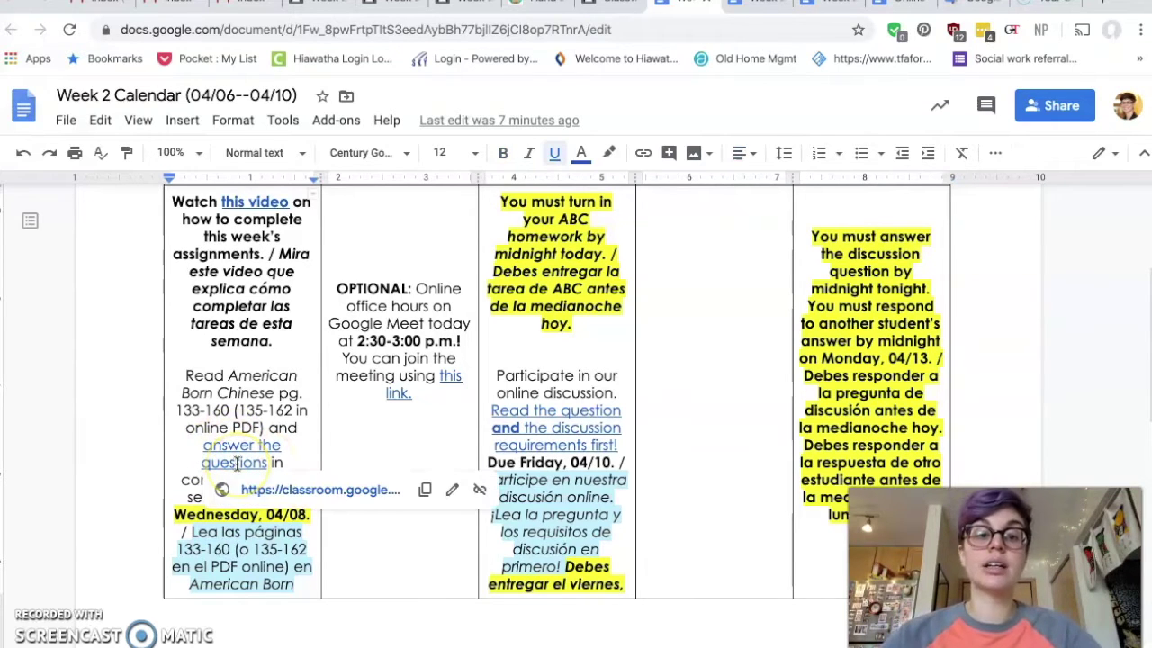
Step: Open the linked 0406 American Born Chinese Notes 8 worksheet and scroll through its questions
click(289, 493)
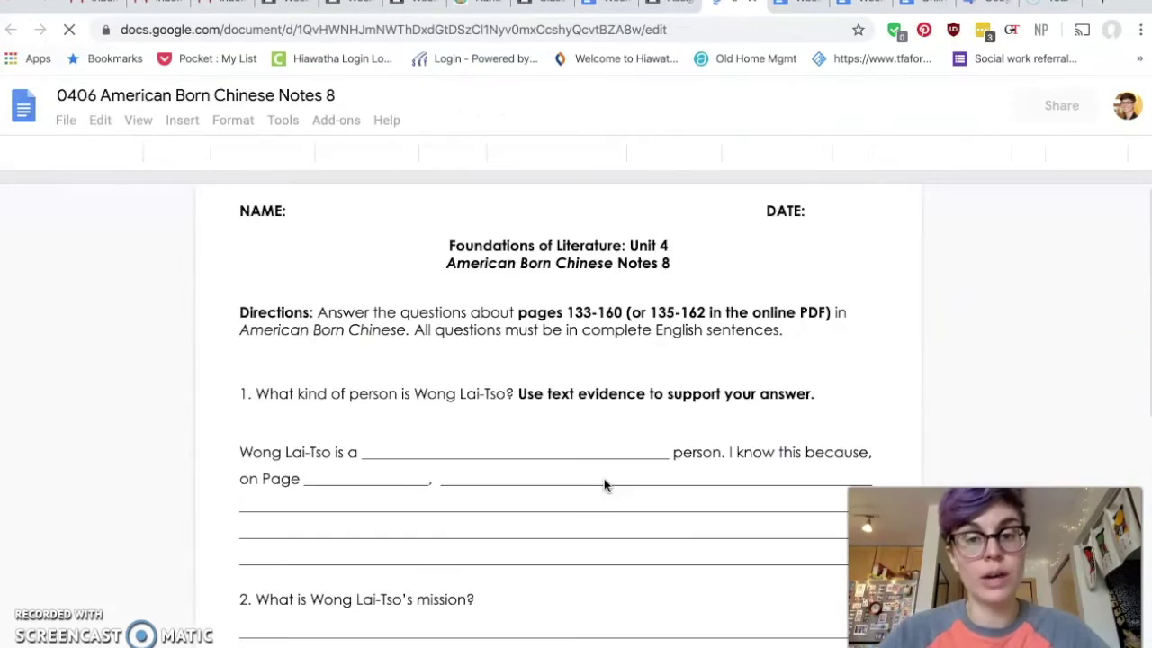
scroll(604, 486, down, 4)
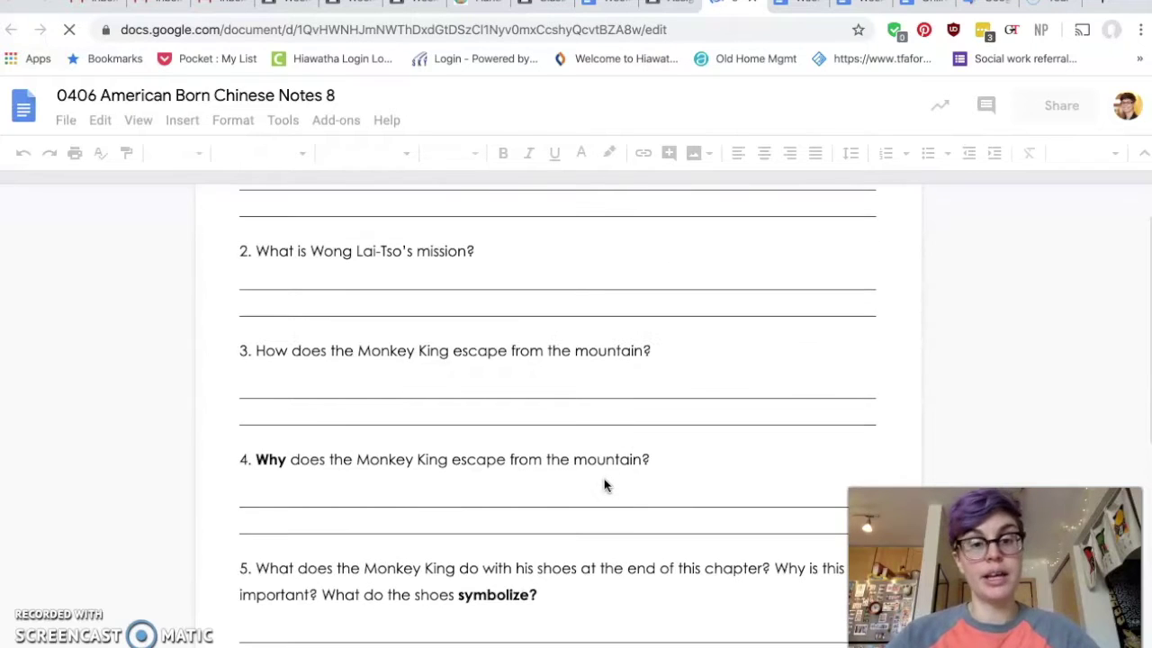
scroll(604, 486, up, 5)
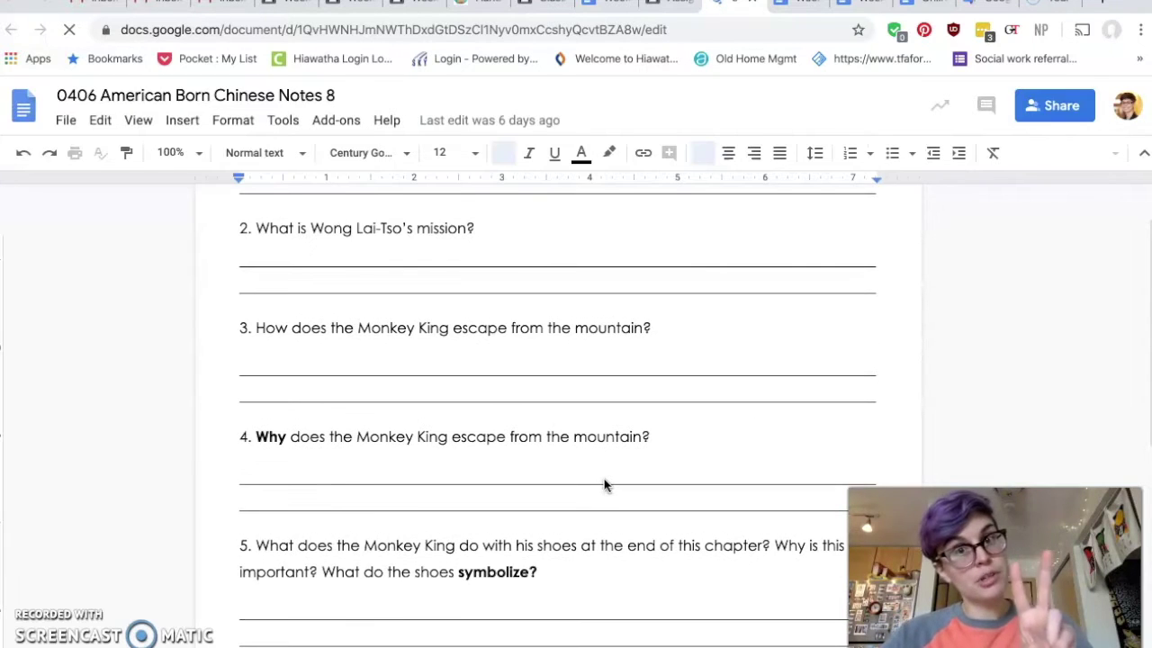
scroll(604, 486, up, 1)
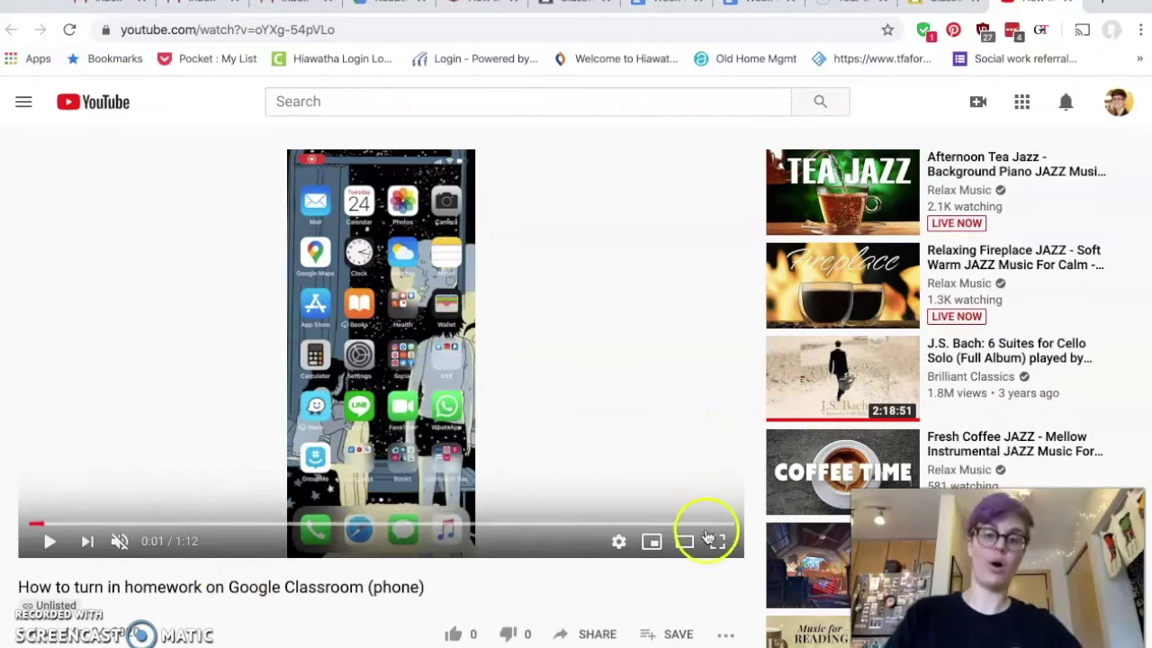
Step: Play the homework how-to video full screen until it reaches the attachment choices
click(718, 543)
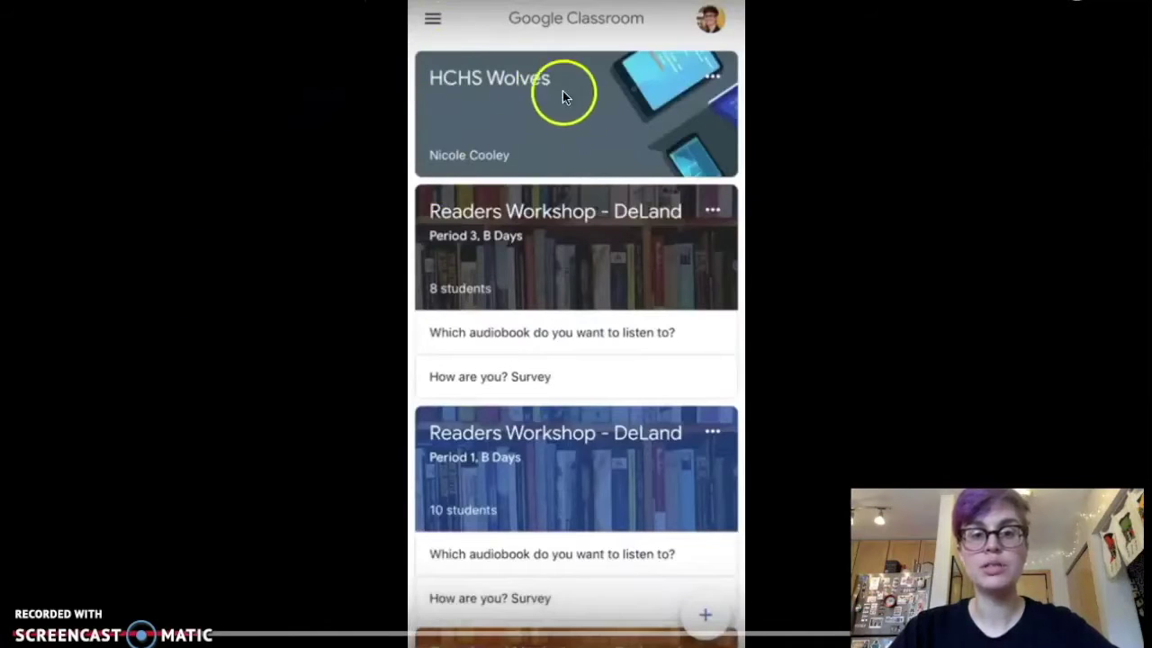
click(426, 73)
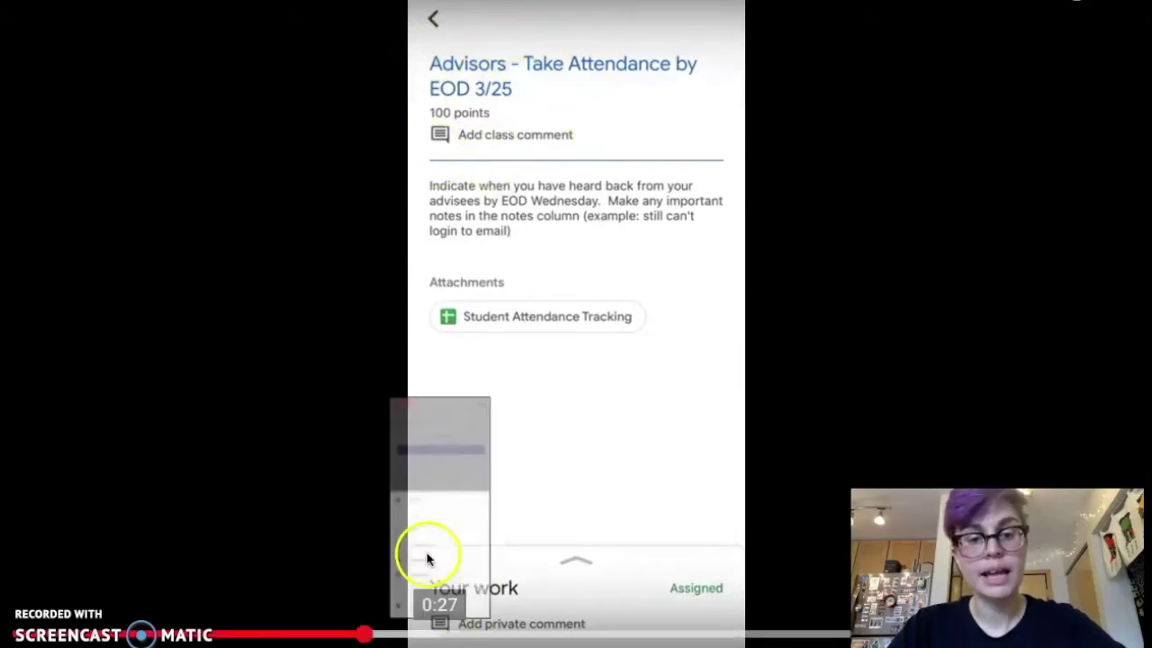
drag(440, 570, 445, 509)
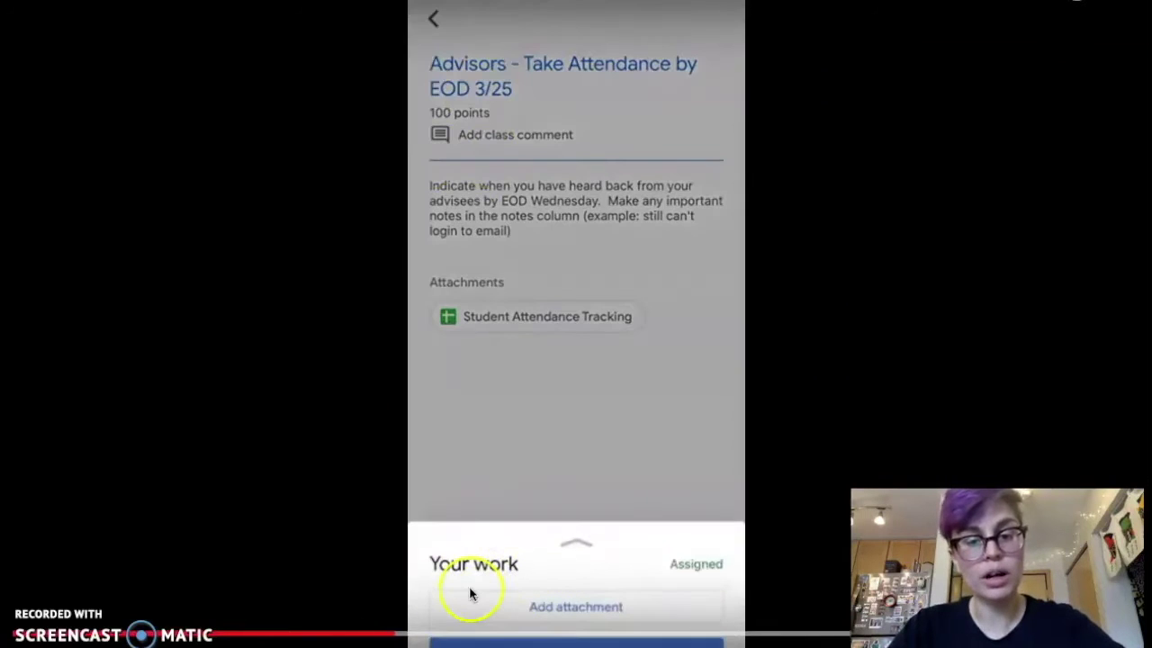
click(547, 604)
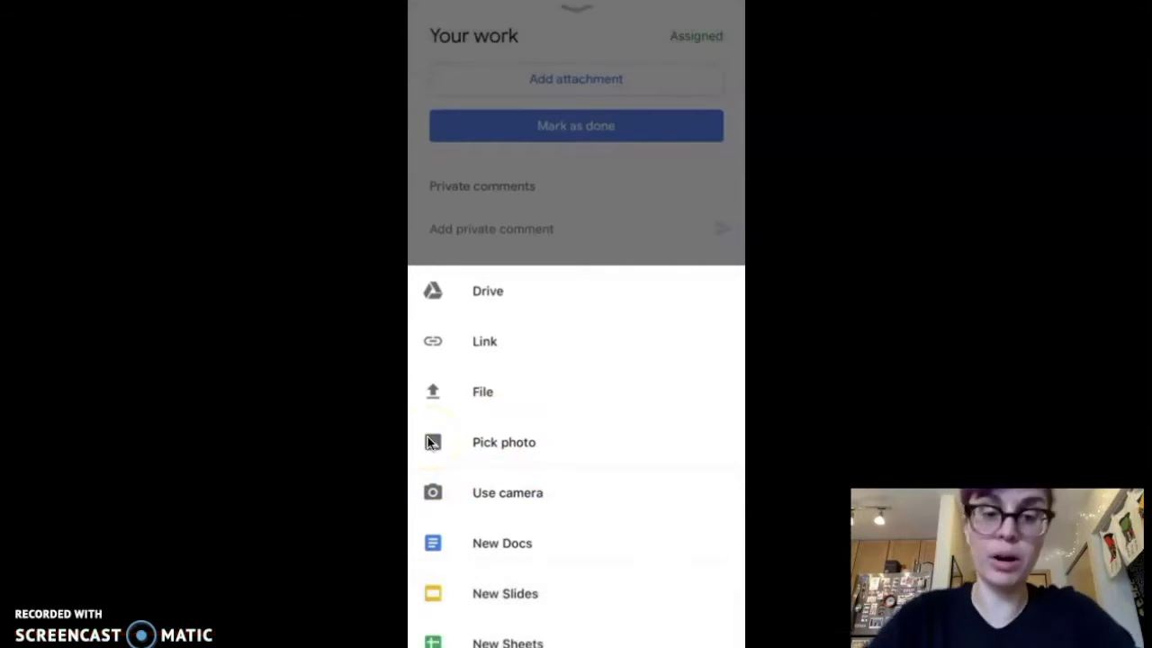
Step: Watch the video through to 1:12, then exit full screen with Esc
click(428, 440)
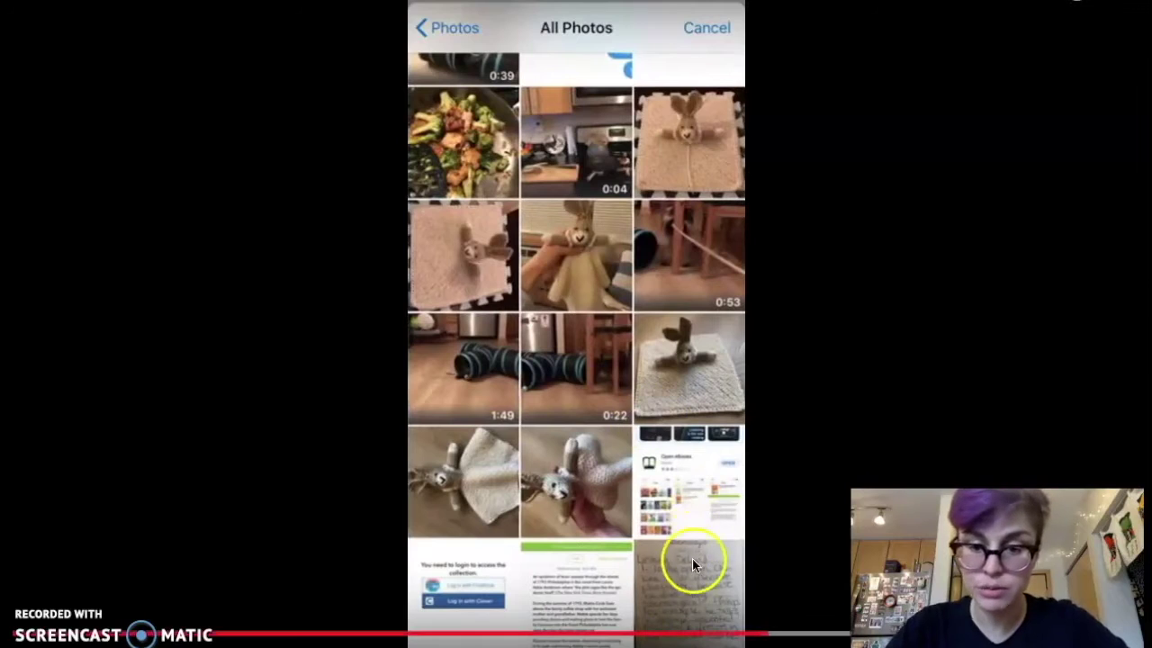
click(692, 558)
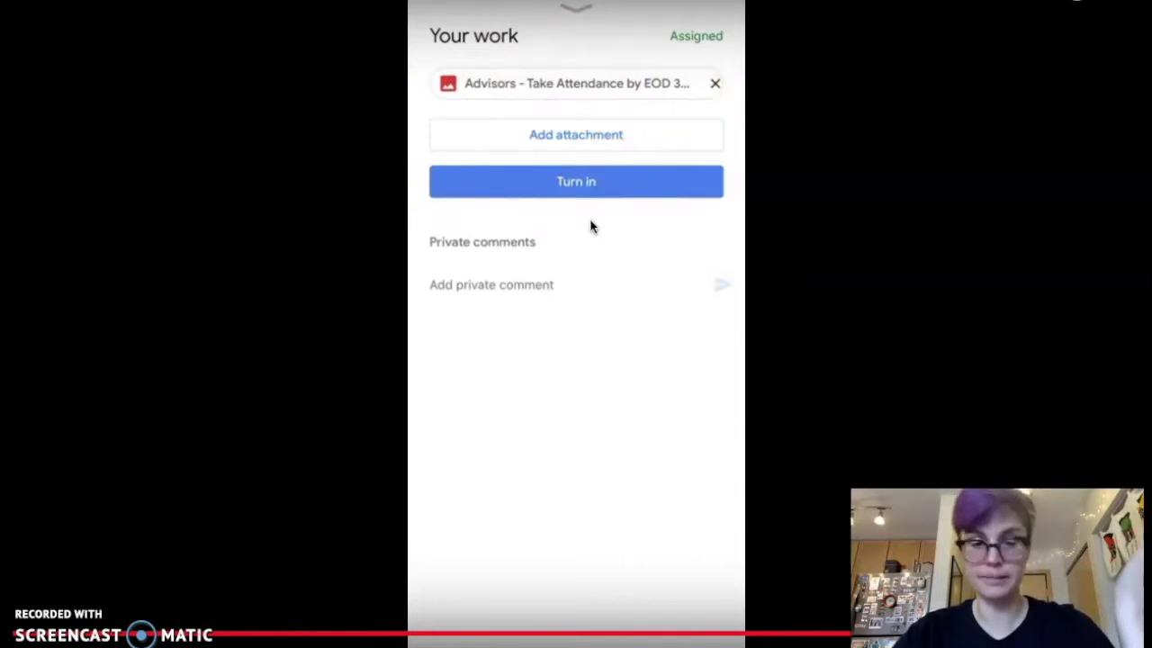
key(Escape)
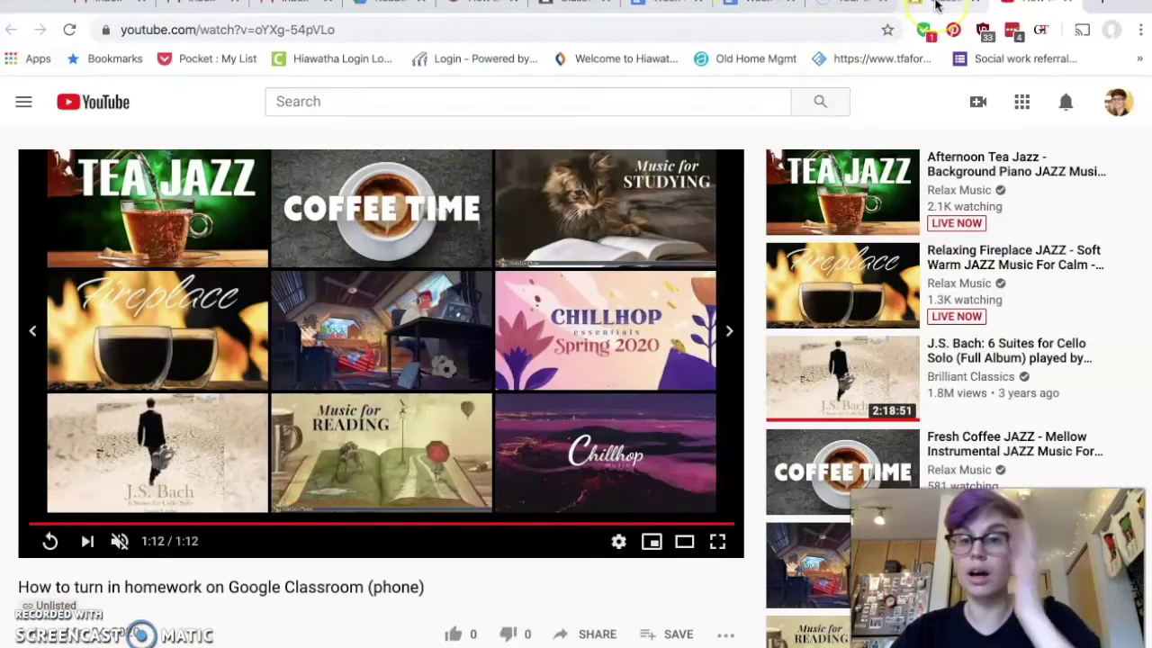
Step: Open HCHS Wolves' 'Advisors - Take Attendance by EOD 3/25' assignment via Classwork > Assignments
click(936, 5)
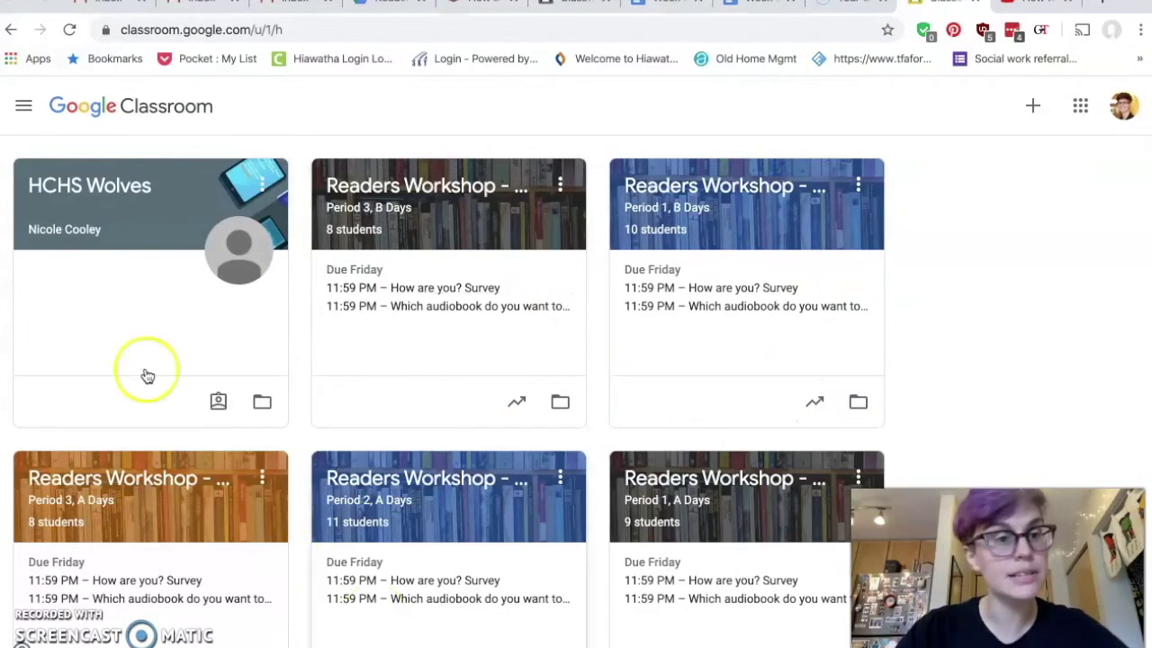
click(99, 206)
click(567, 115)
click(164, 320)
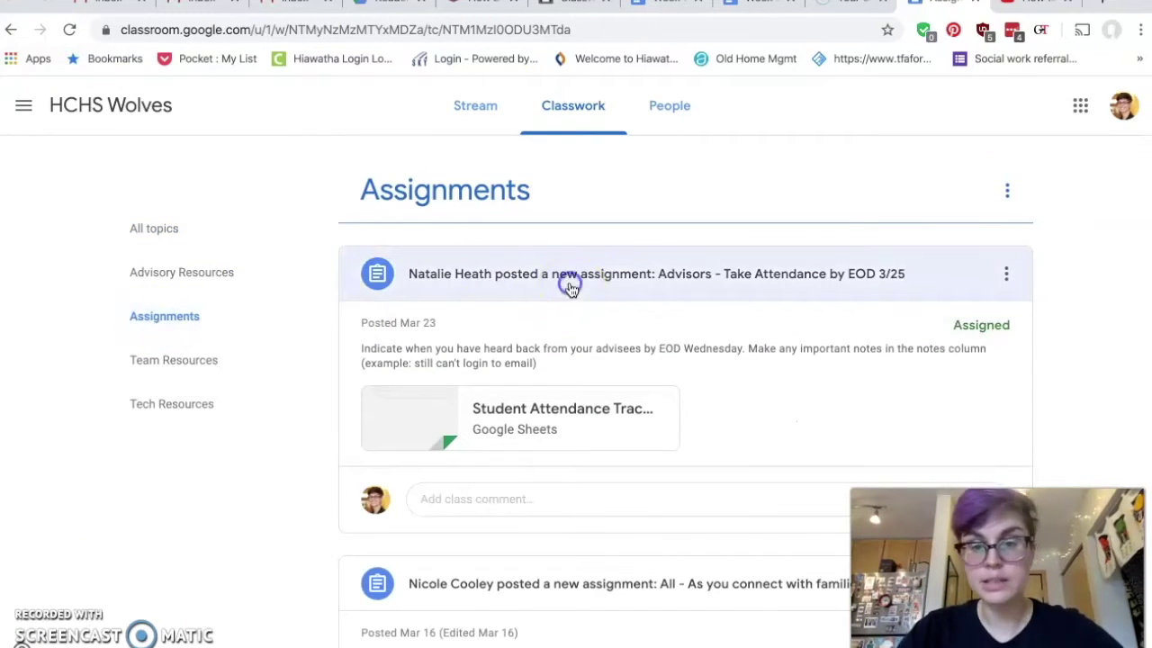
click(570, 281)
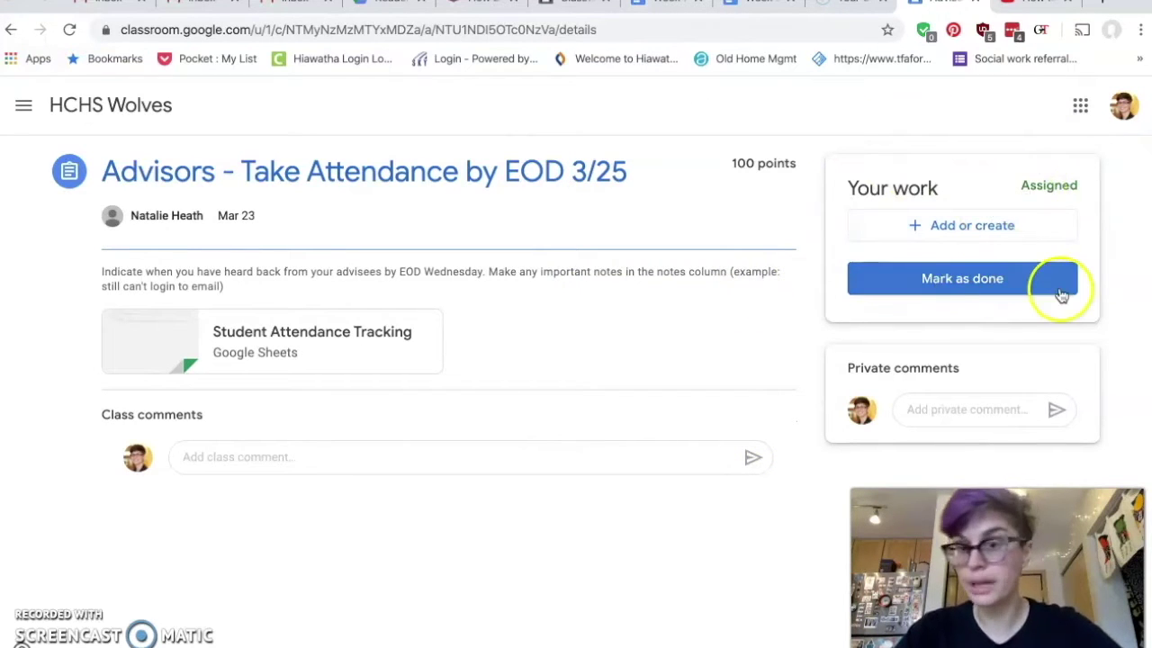
Step: Browse the assignment's 'Add or create' options, then close the menu
click(941, 226)
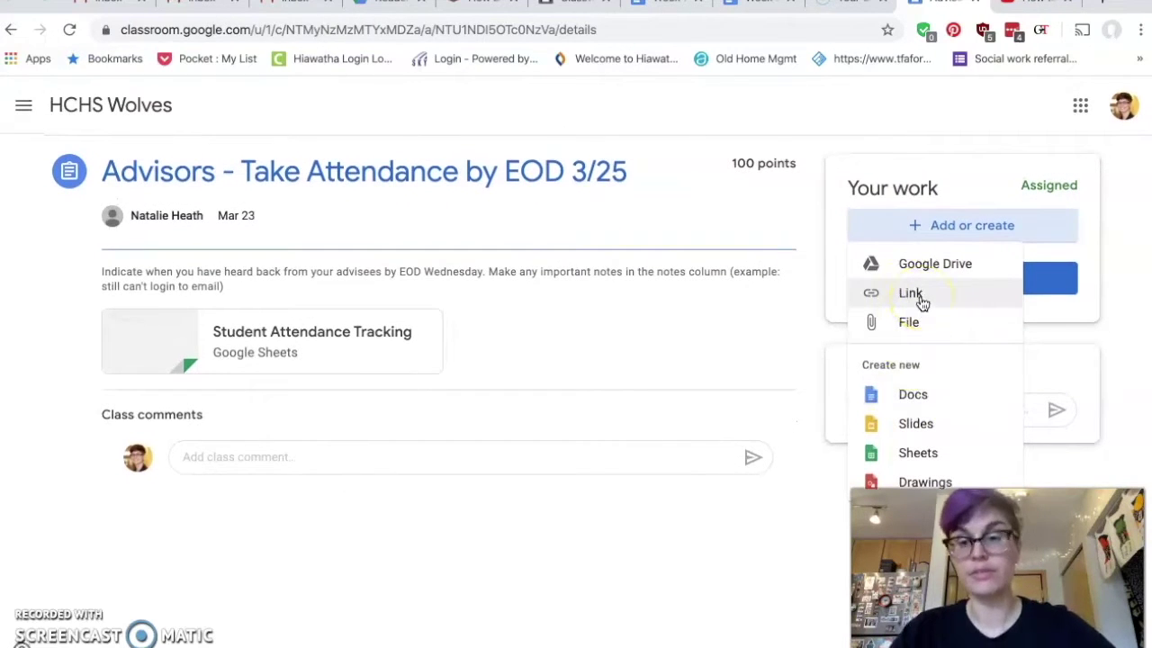
click(911, 331)
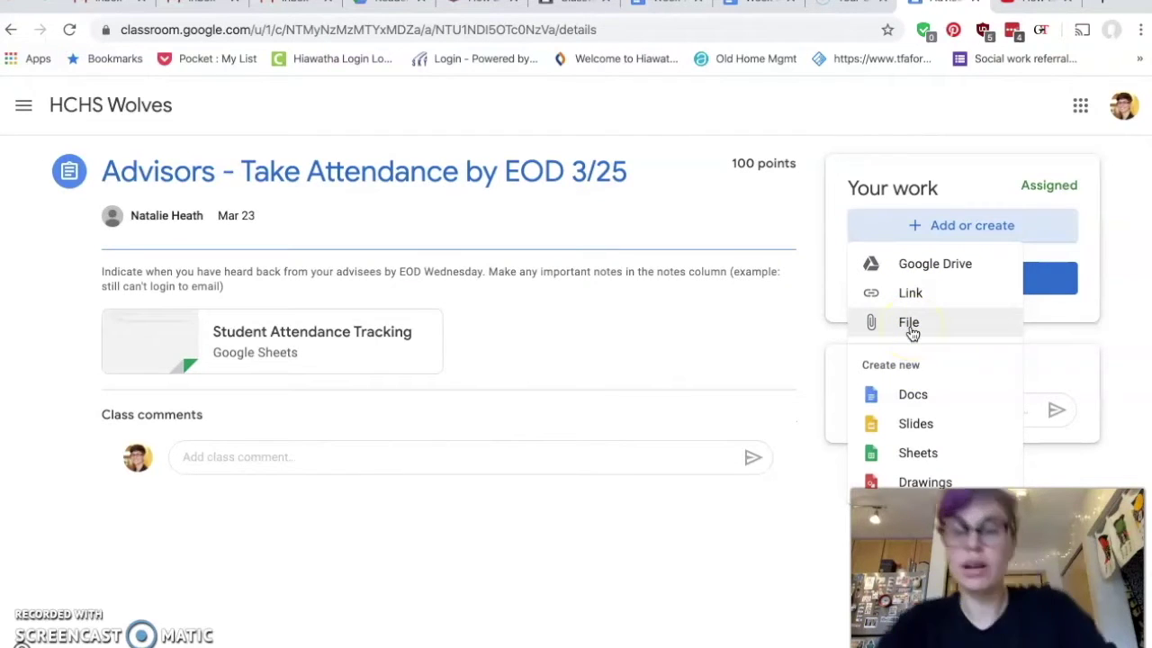
click(913, 396)
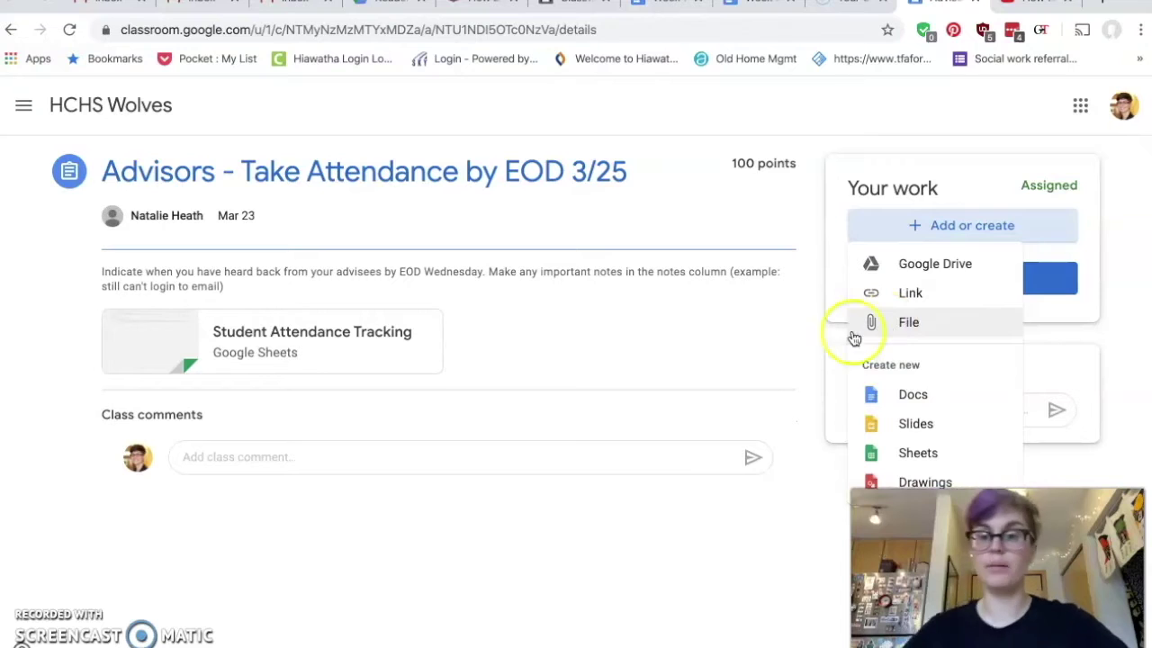
click(806, 336)
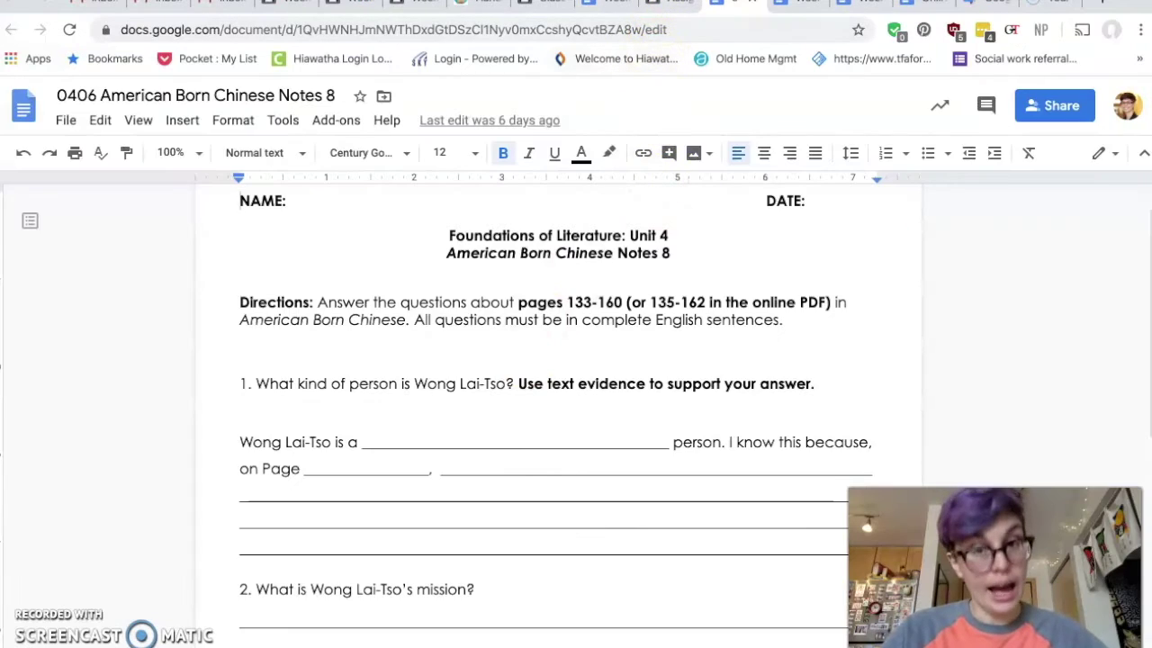
Step: Return to the Week 2 Calendar and review the Due Wednesday, 04/08 deadline
click(670, 9)
click(529, 9)
click(597, 7)
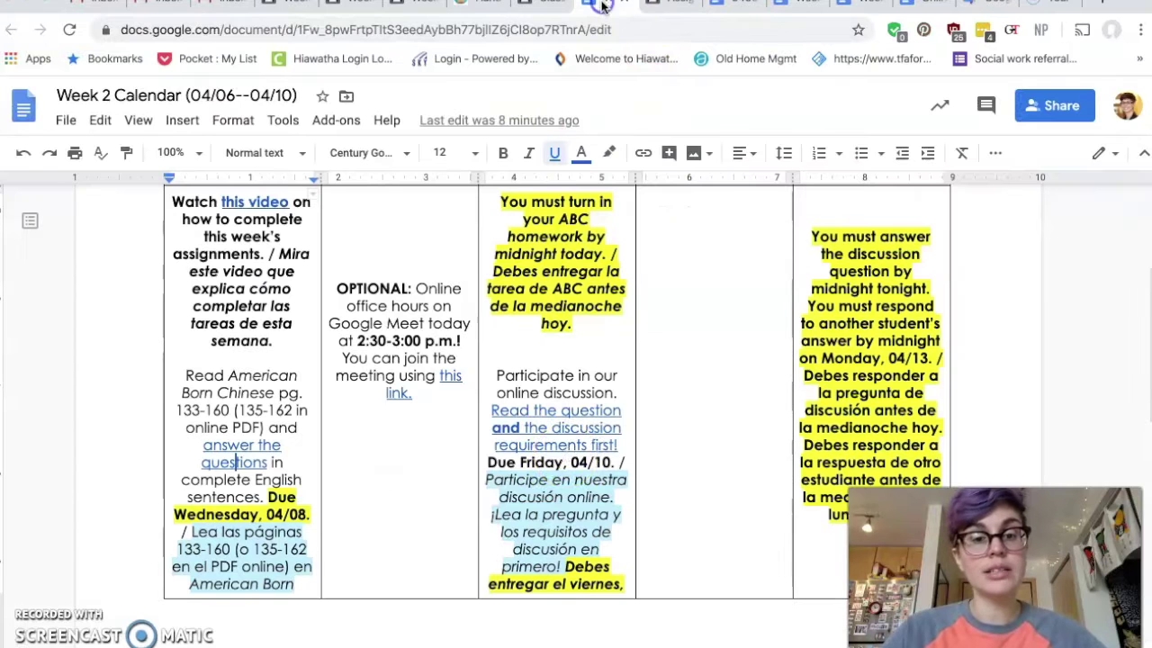
scroll(342, 522, down, 1)
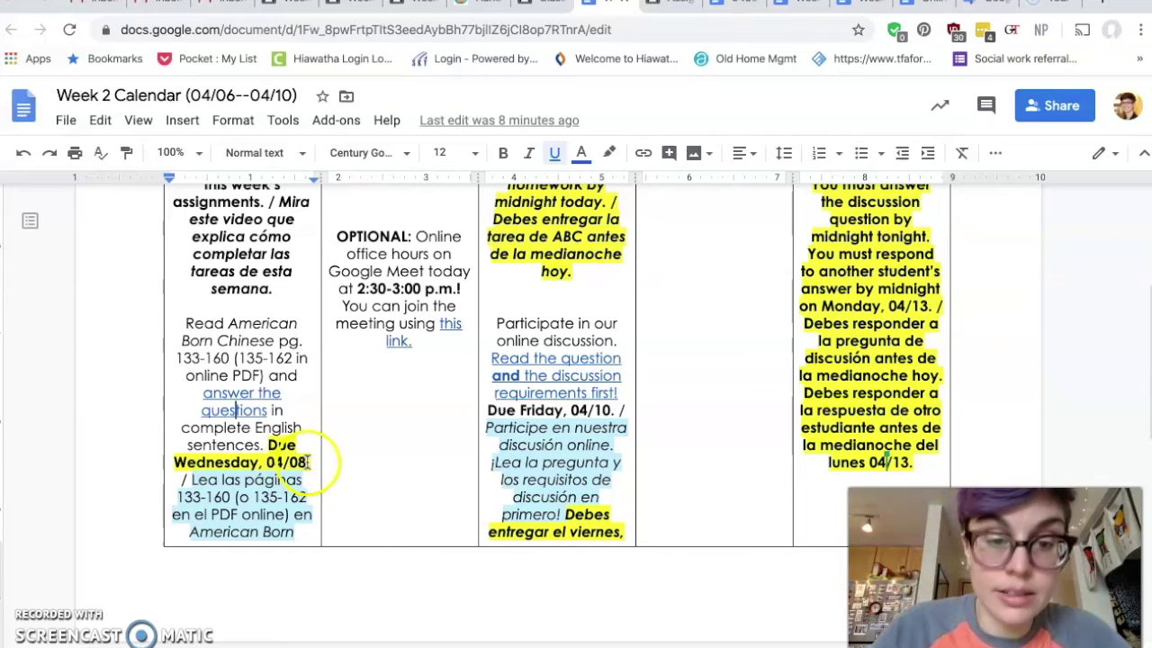
click(310, 461)
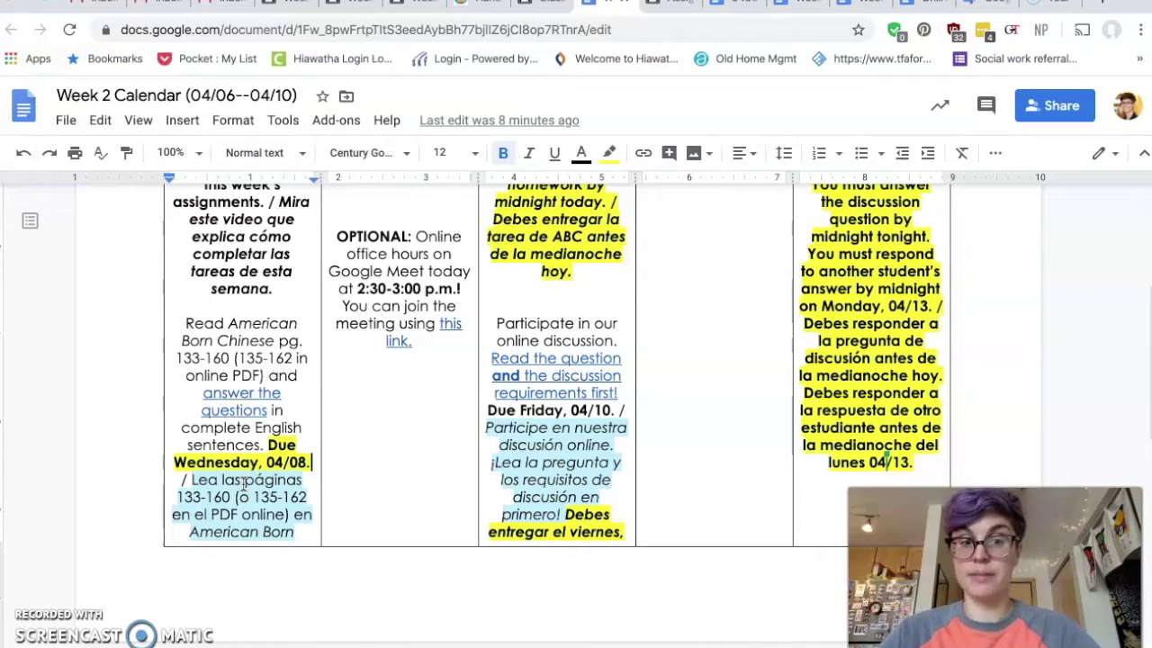
scroll(243, 483, down, 5)
click(271, 568)
scroll(273, 565, up, 5)
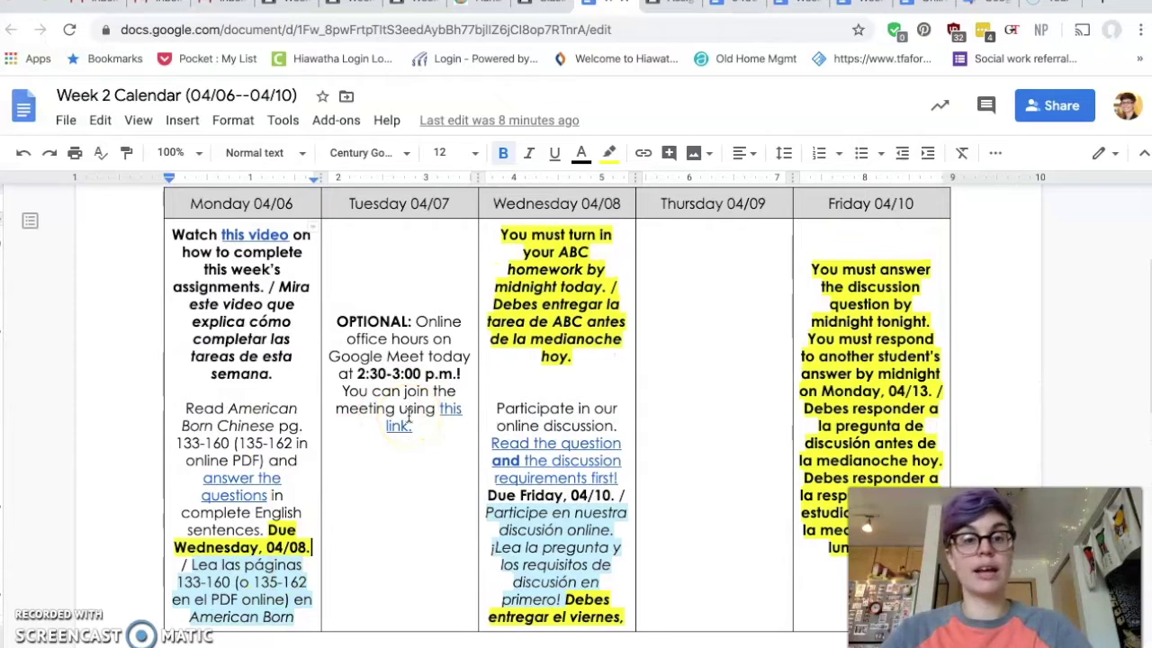
Step: Note Tuesday office hours and Wednesday's ABC deadline, then preview the 'Read the question' link
click(392, 259)
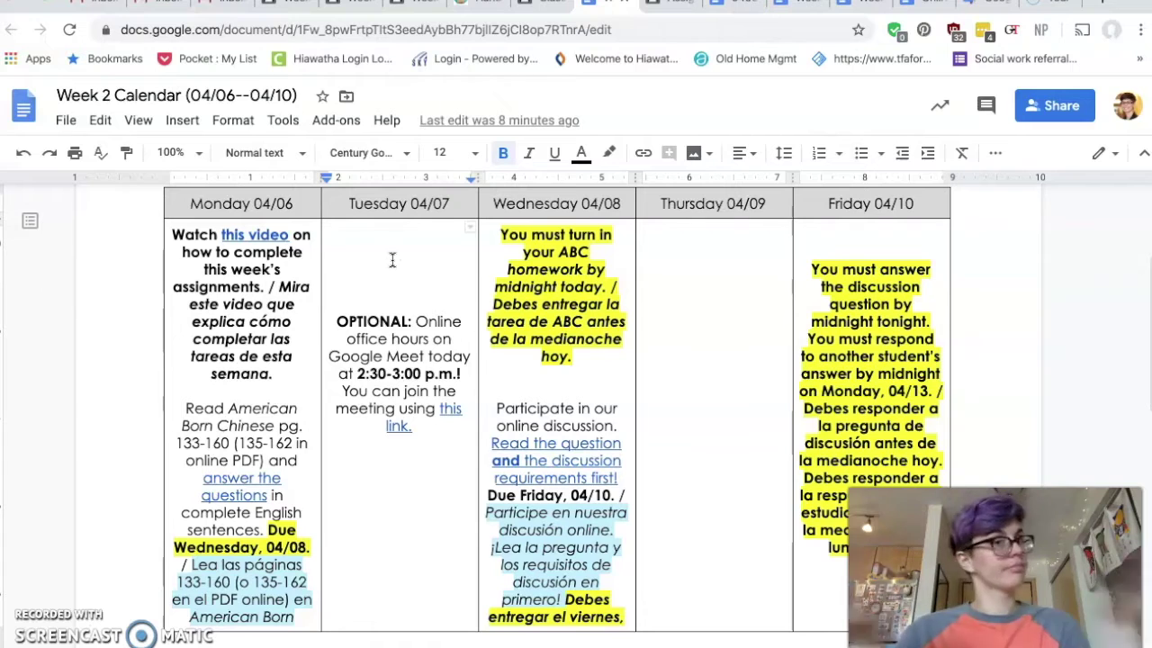
click(439, 257)
click(555, 323)
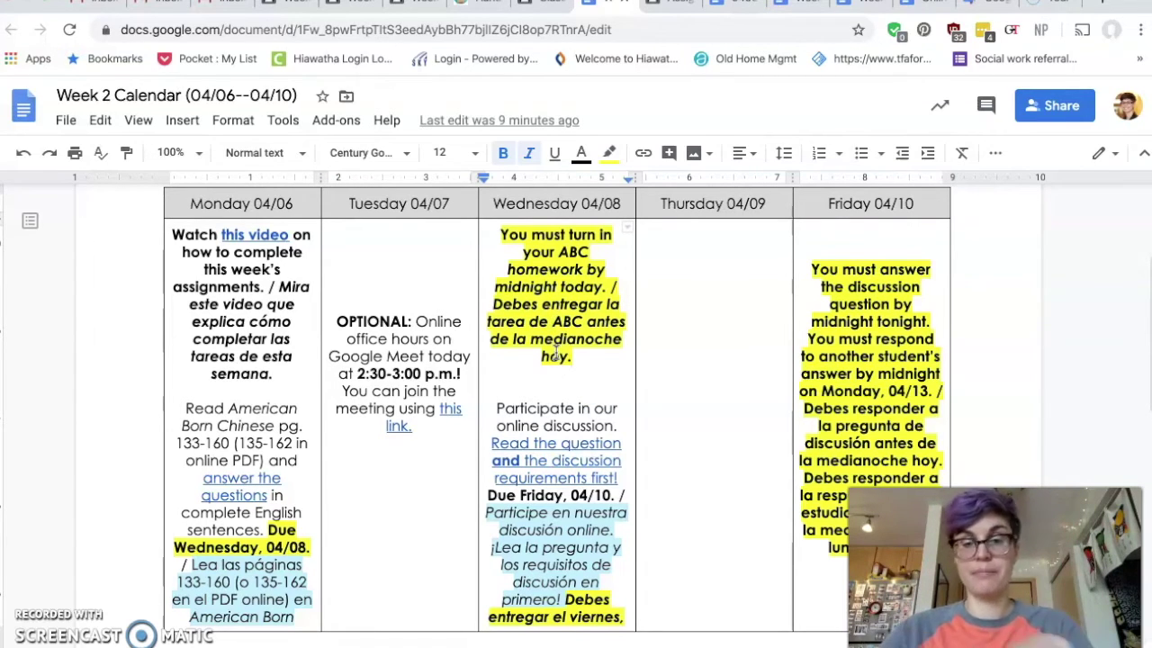
scroll(558, 486, down, 2)
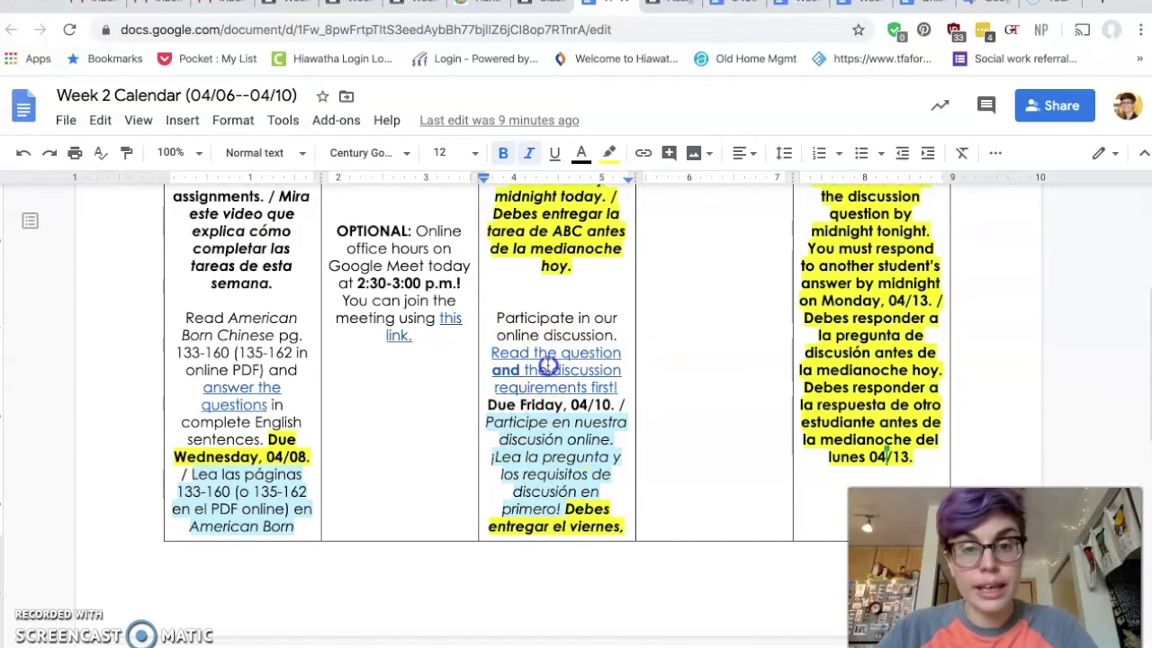
click(548, 368)
click(563, 327)
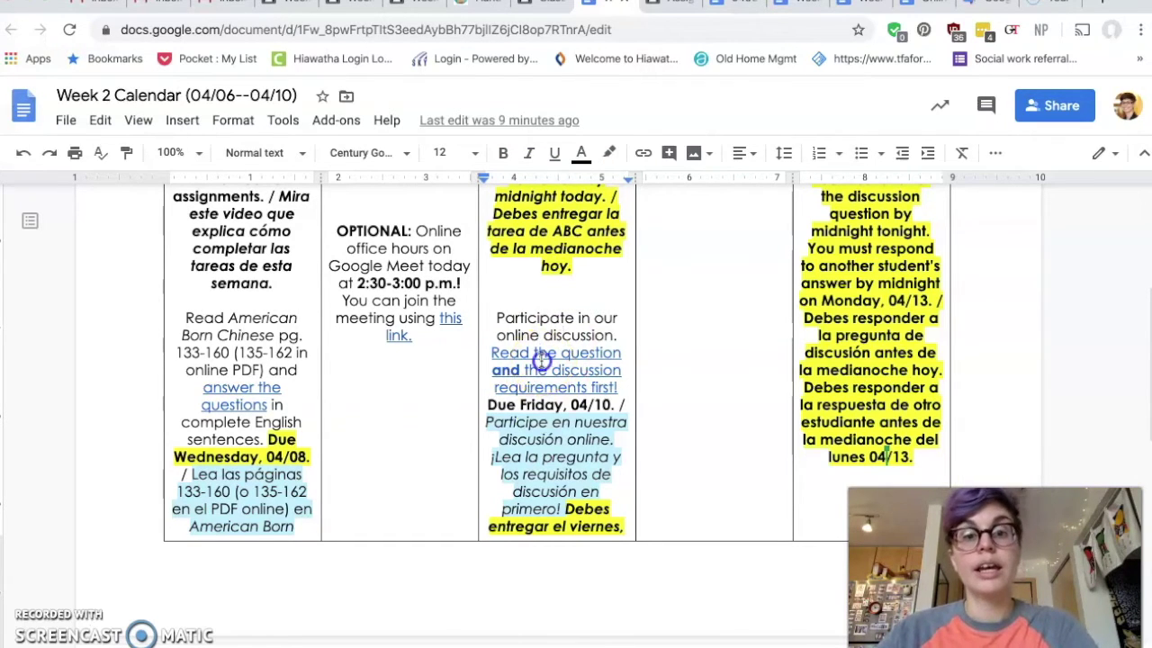
click(546, 359)
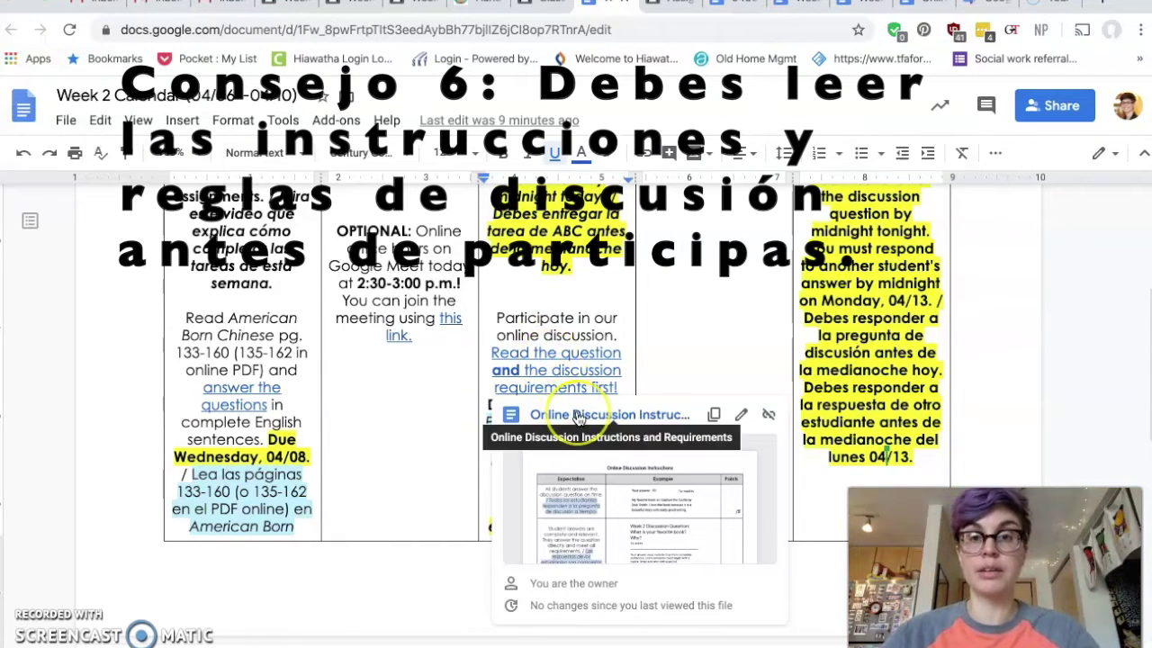
Step: Open Online Discussion Instructions and Requirements and scroll through its 20-point bilingual rubric
click(579, 415)
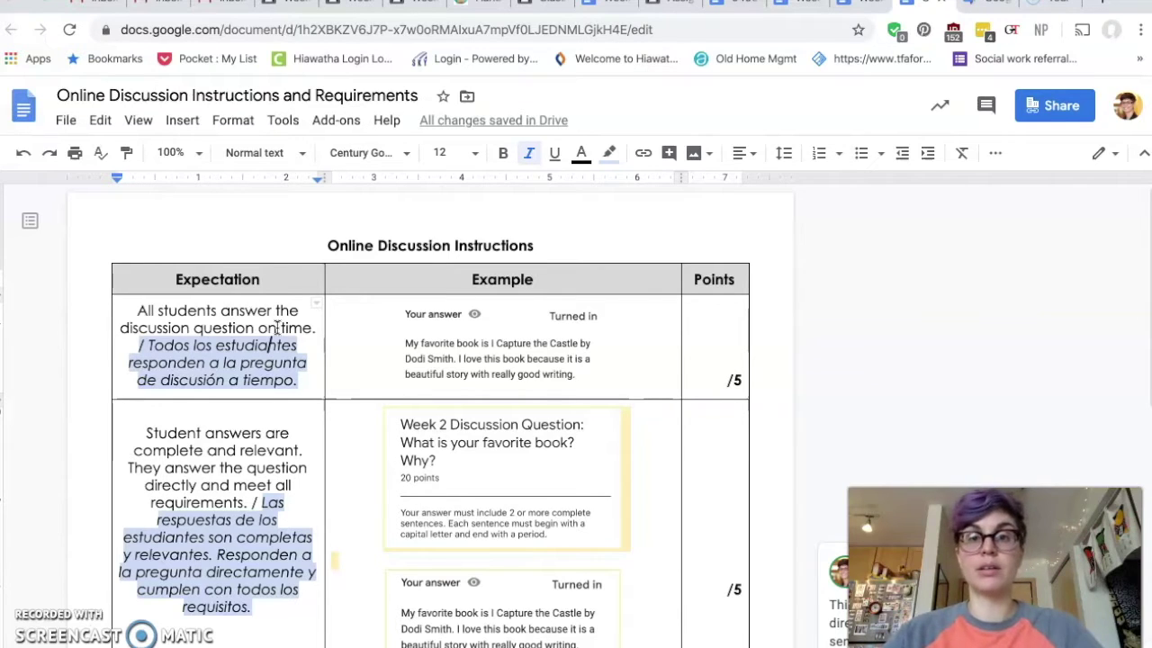
scroll(276, 327, down, 1)
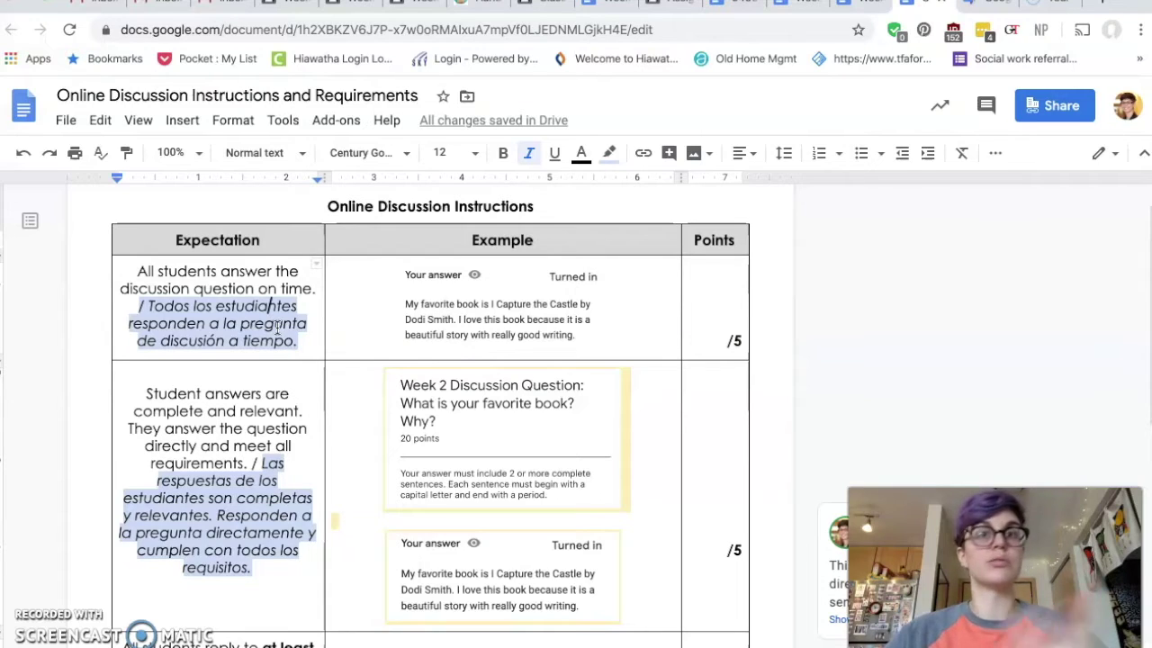
scroll(277, 328, down, 3)
scroll(276, 327, down, 6)
scroll(276, 327, up, 7)
scroll(276, 327, up, 1)
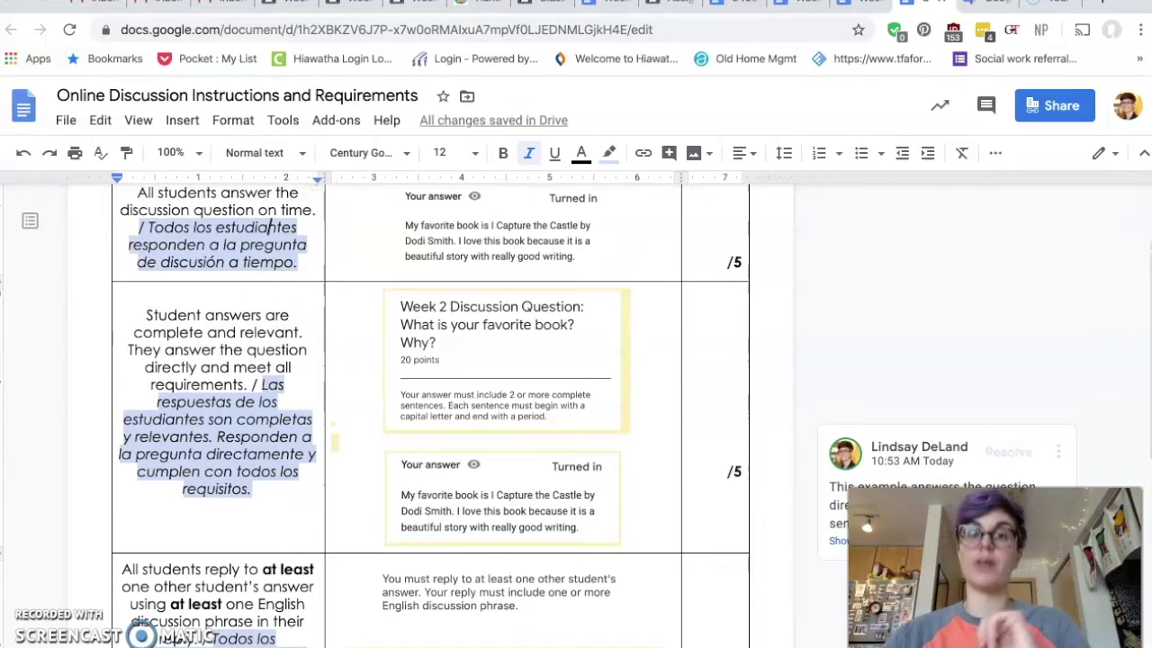
Step: Go back to the Week 2 Calendar tab and check the Friday 04/10 discussion deadline
click(723, 5)
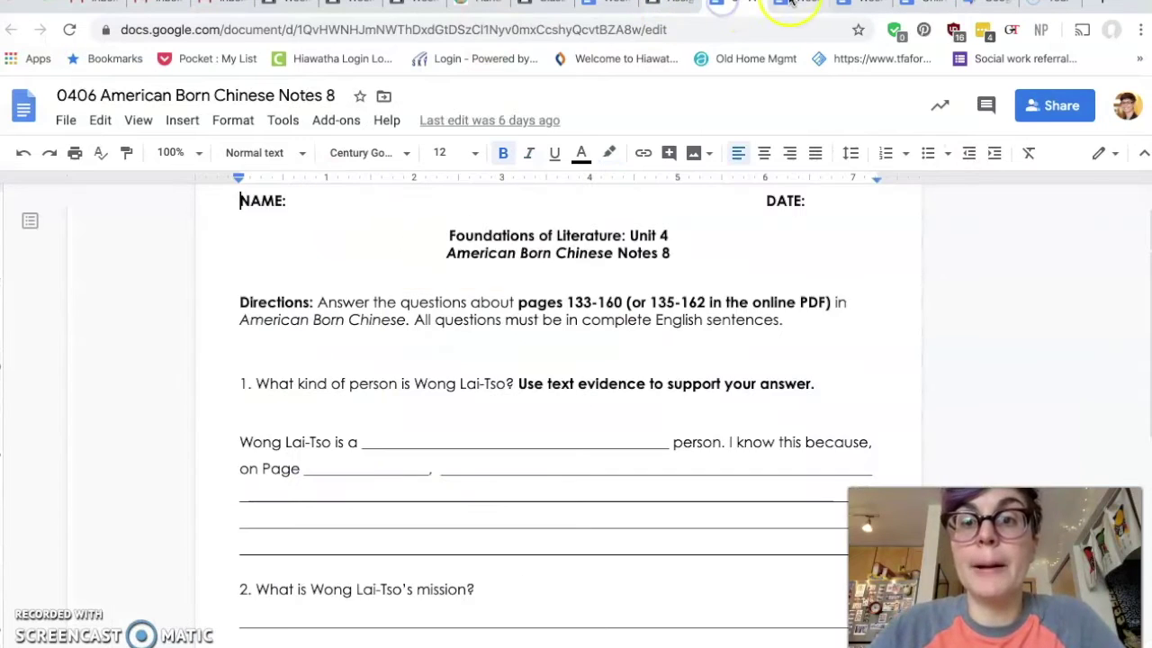
click(796, 7)
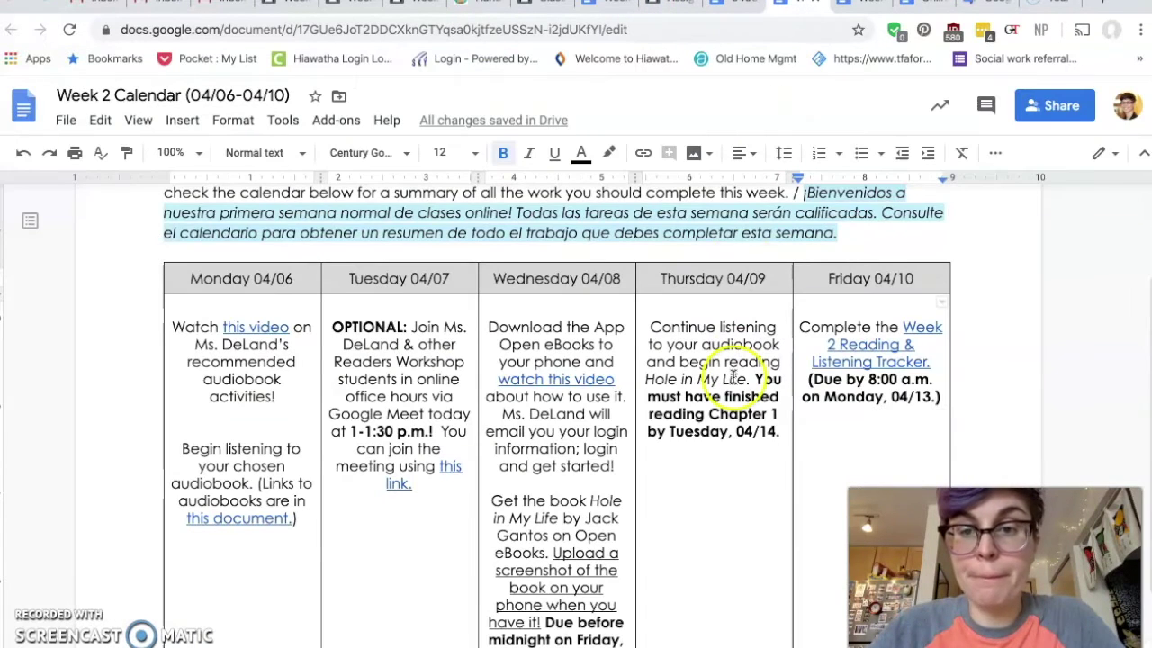
click(860, 7)
scroll(675, 468, down, 1)
scroll(675, 468, down, 5)
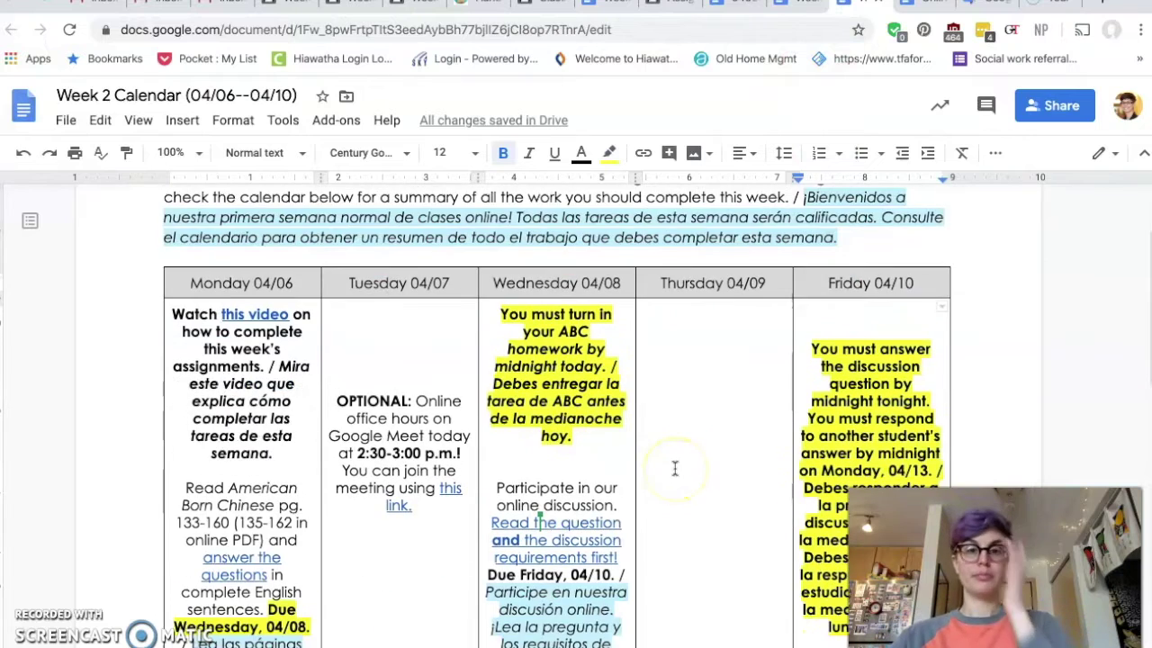
click(556, 430)
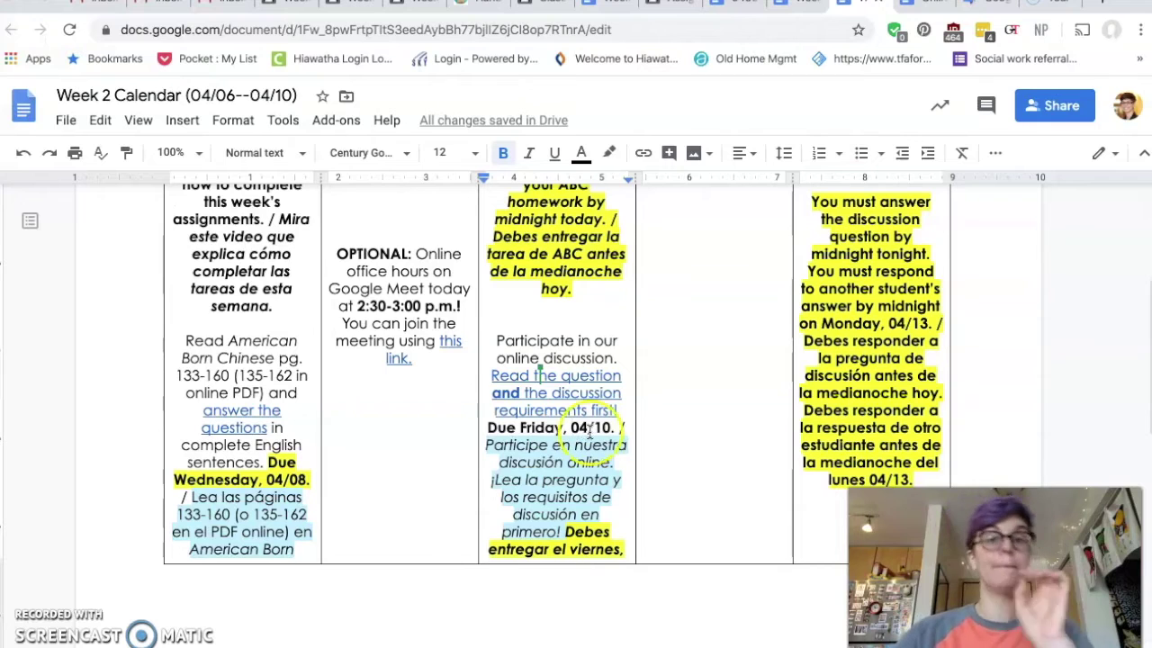
Step: Scroll through the Week 2 Calendar's Friday column to check the discussion answer and reply deadlines
scroll(699, 469, up, 2)
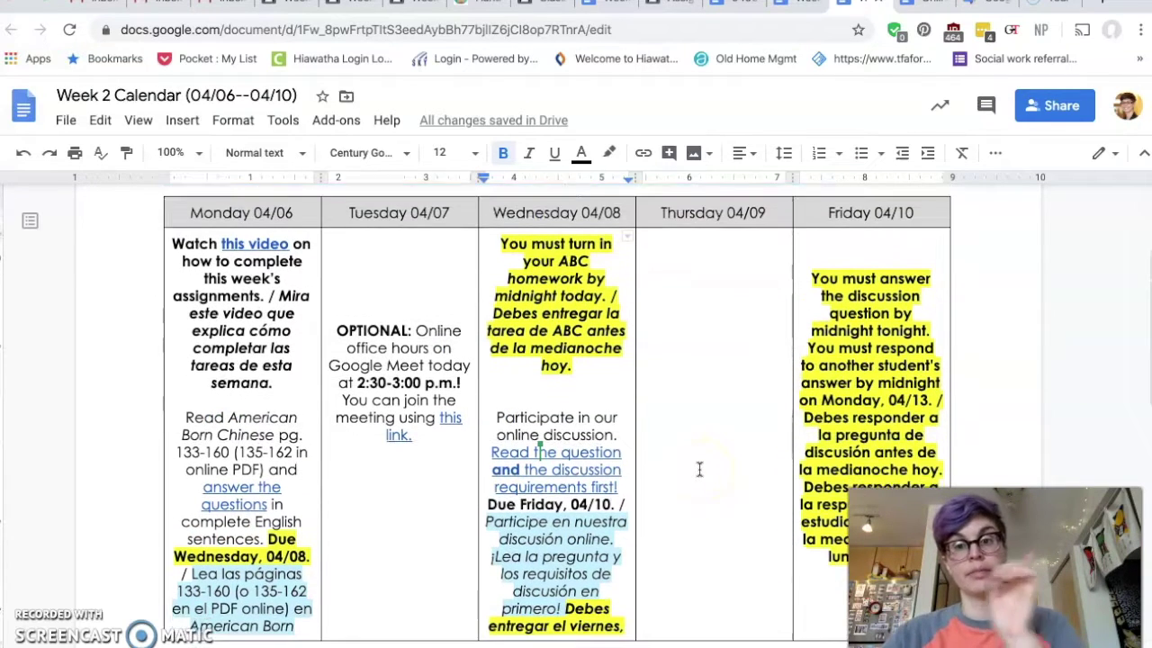
scroll(699, 469, down, 1)
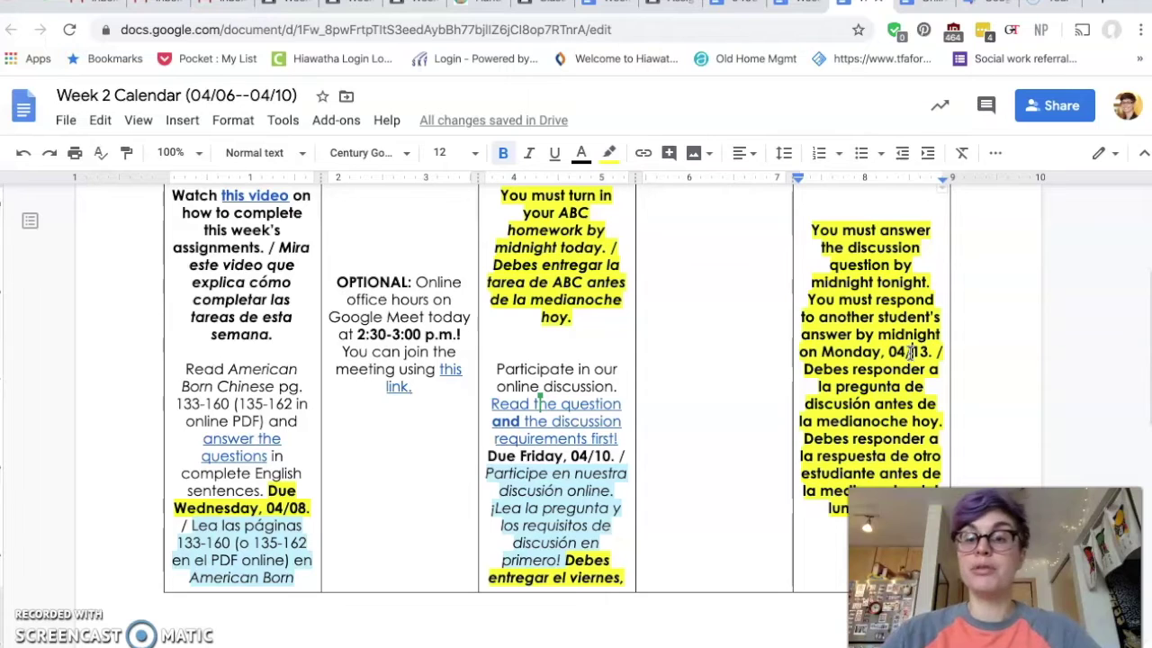
scroll(912, 353, down, 2)
scroll(911, 355, up, 2)
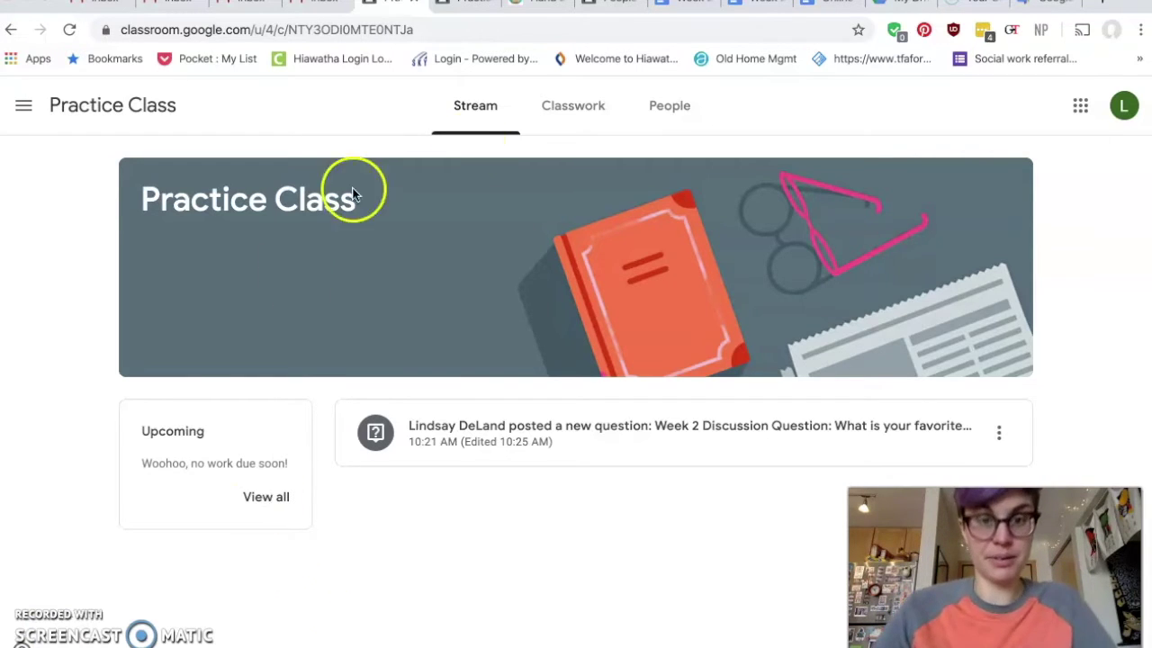
Step: From the Classwork list, open the full page of 'Week 2 Discussion Question: What is your favorite book?'
click(570, 114)
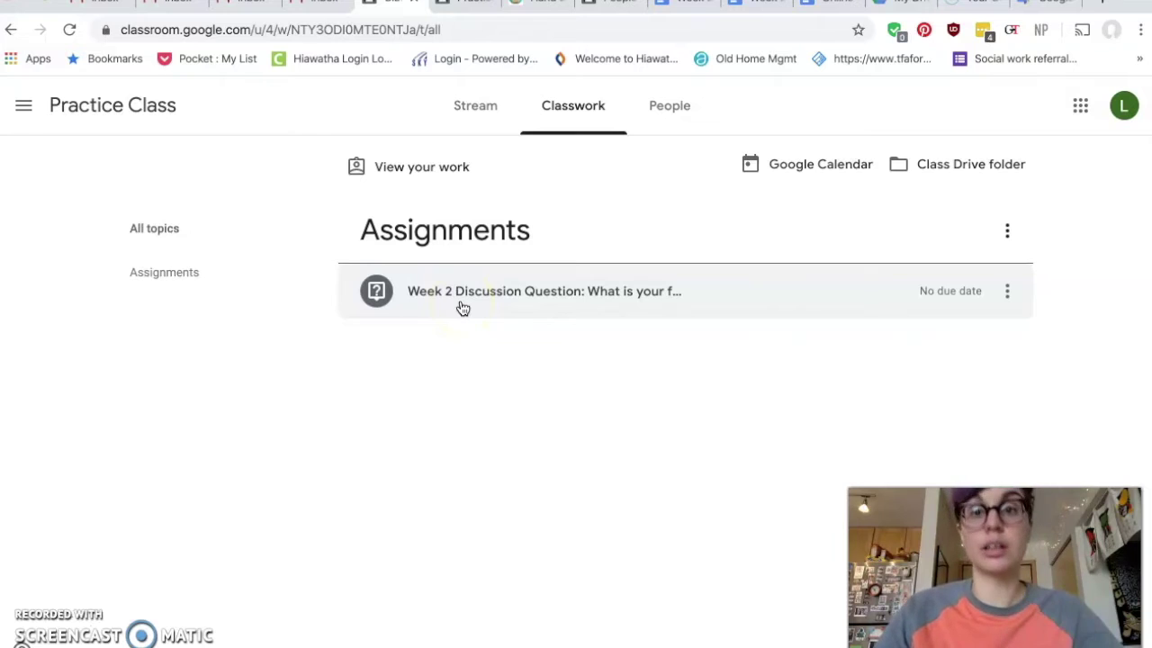
click(469, 305)
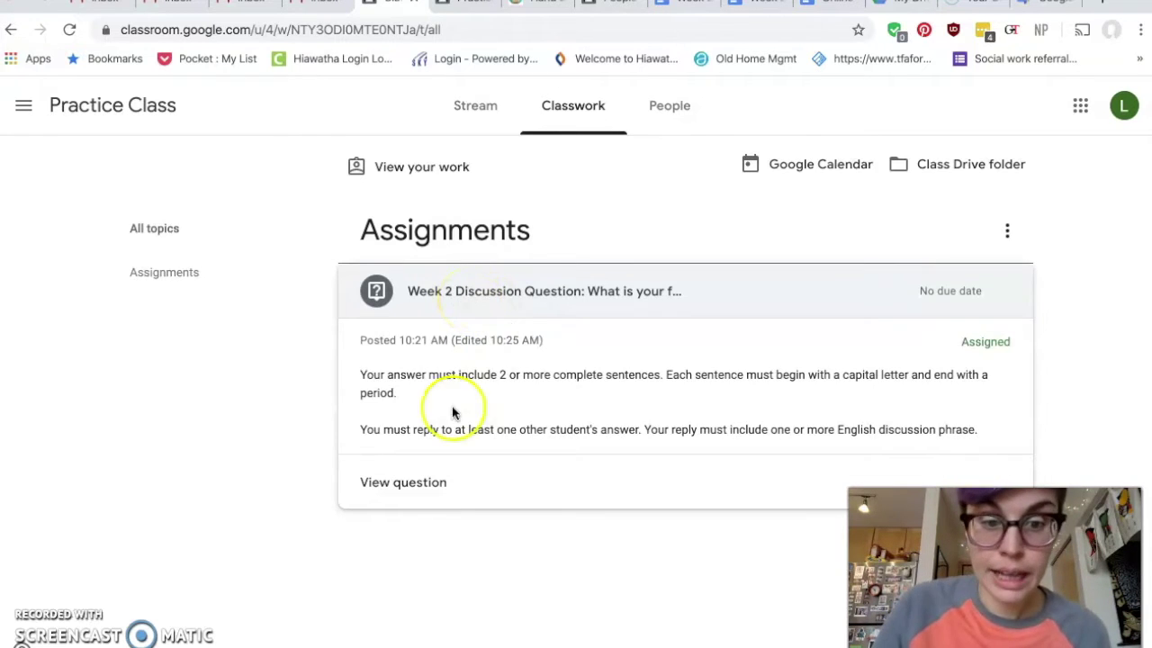
click(413, 483)
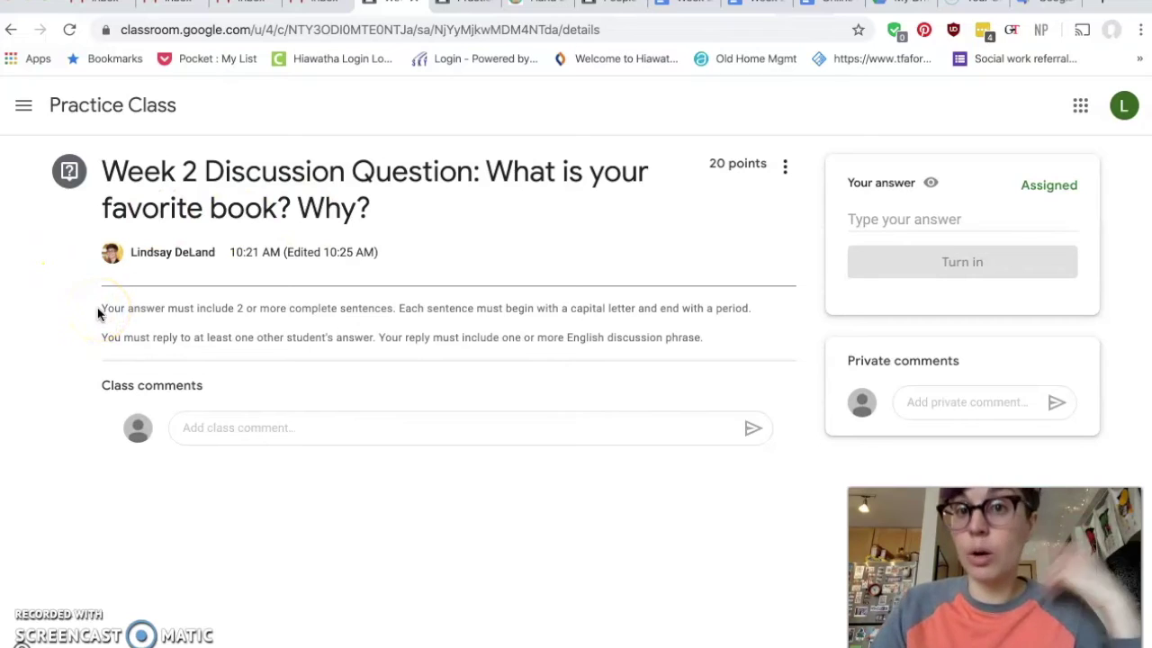
drag(102, 306, 743, 336)
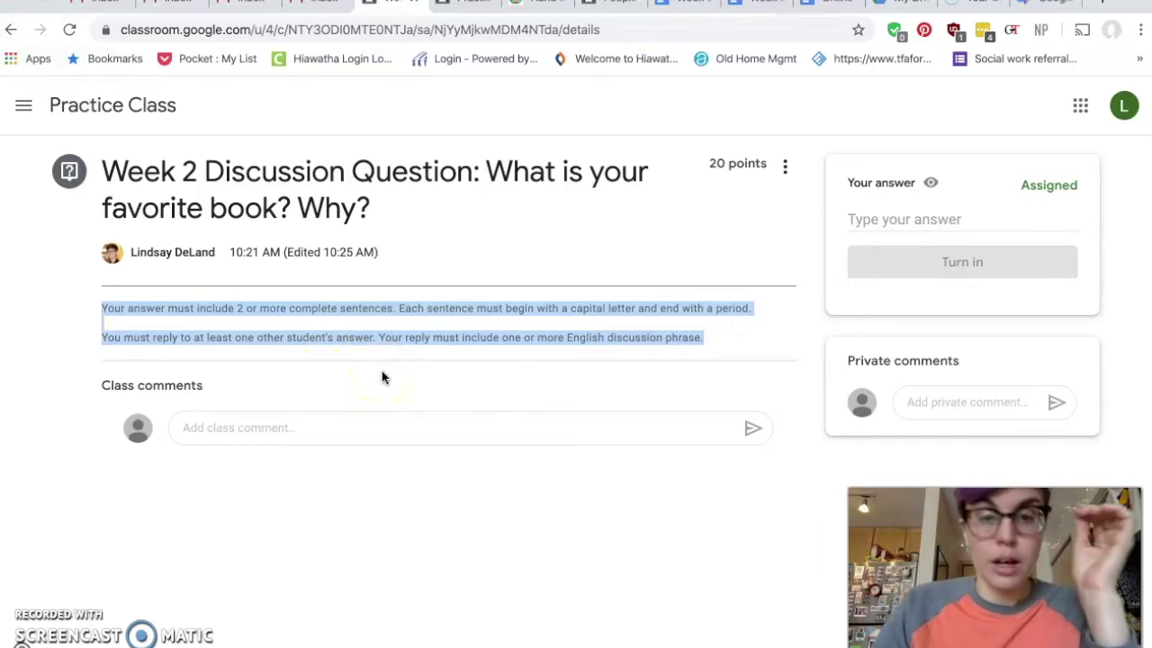
click(661, 391)
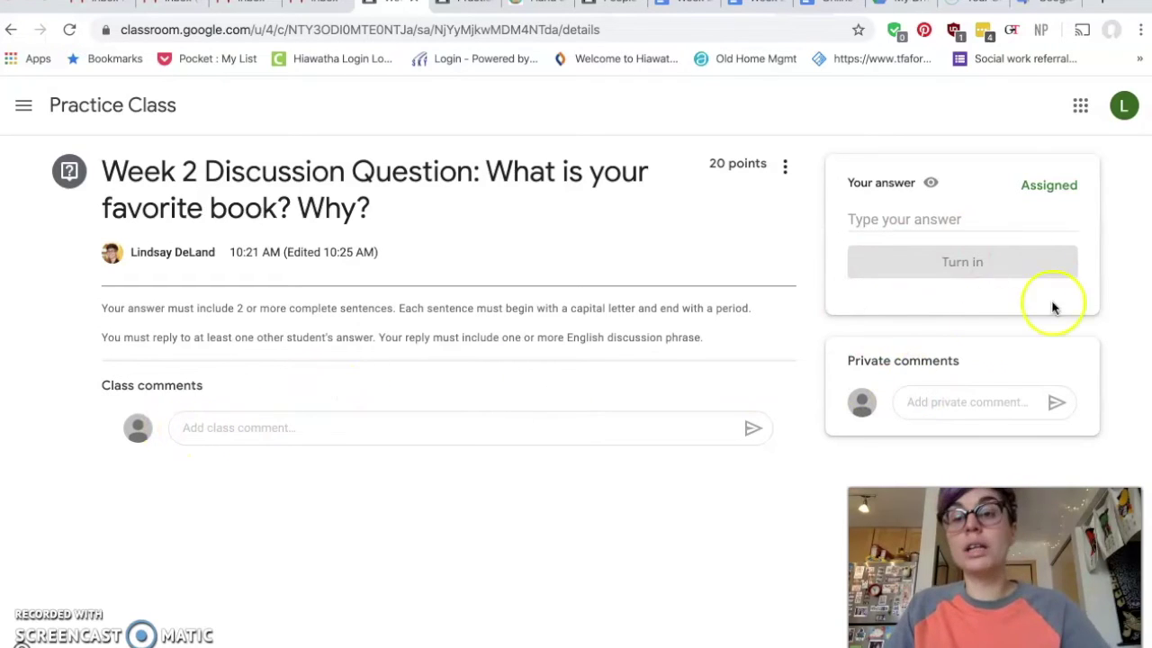
click(907, 221)
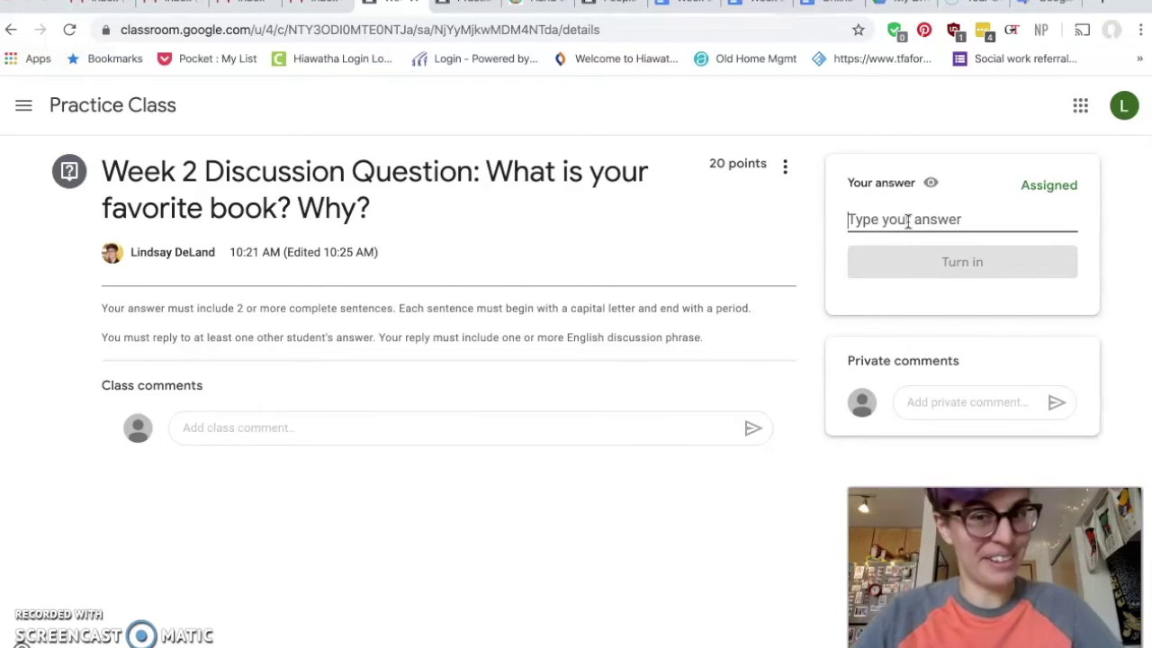
Step: Answer that Harry Potter is your favorite book because of its fantasy and dragons, and turn it in
text(My favorite)
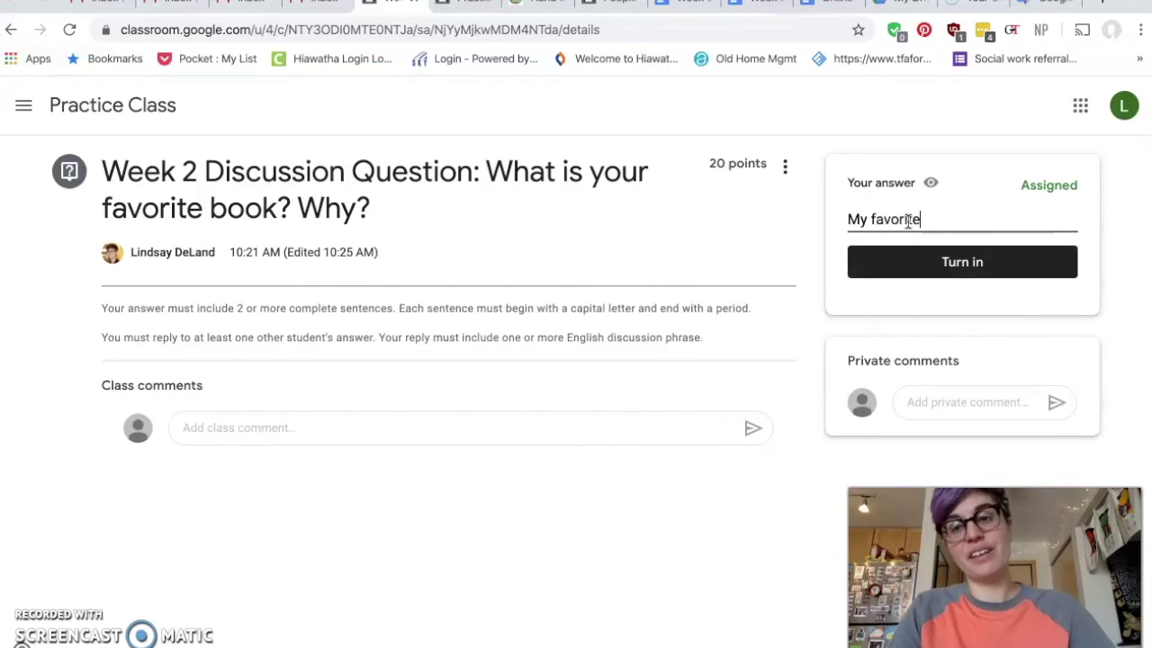
text( book is Harry Pot)
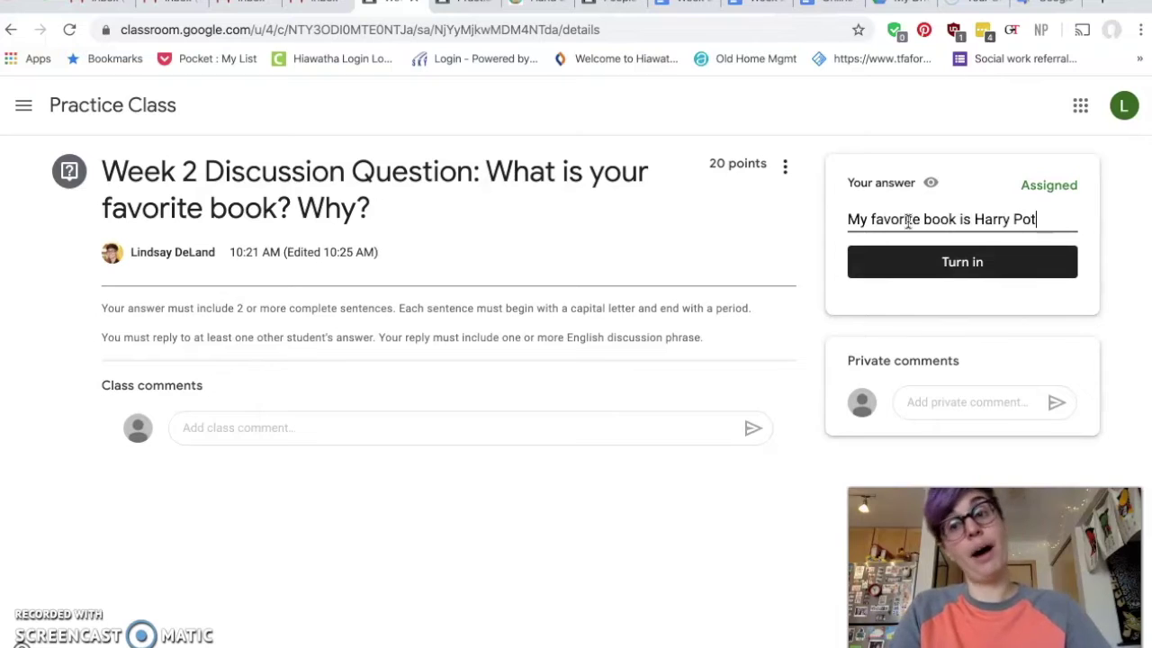
text(ter. I love H)
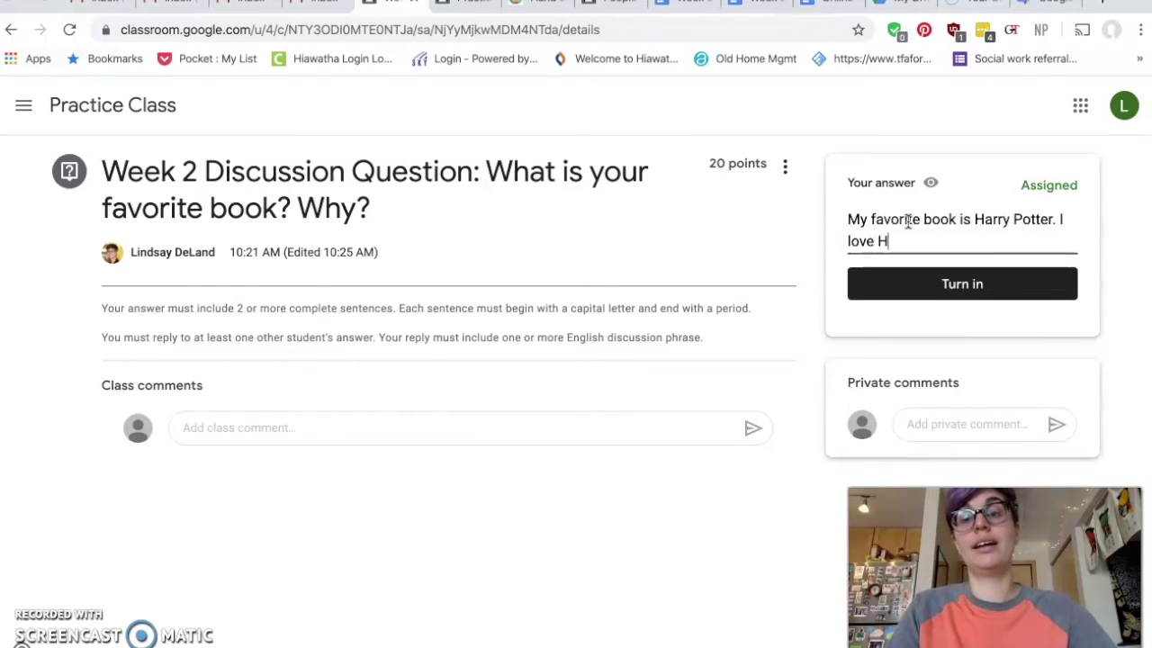
text(arry Potter because I love fantasy stories with magic.)
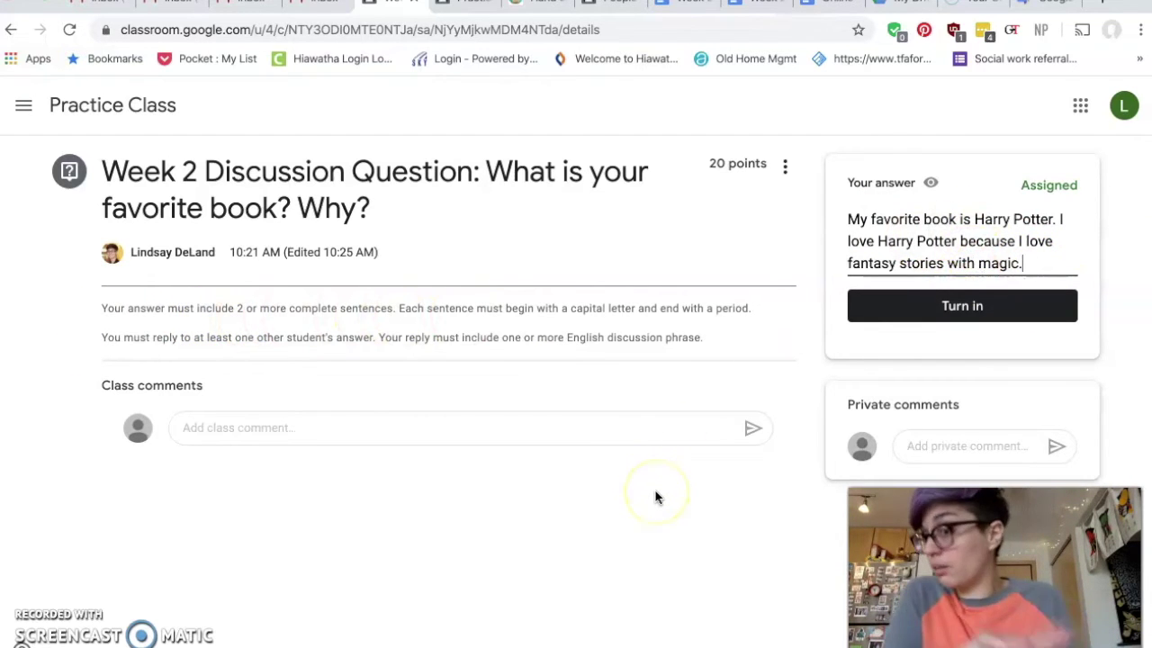
text(also)
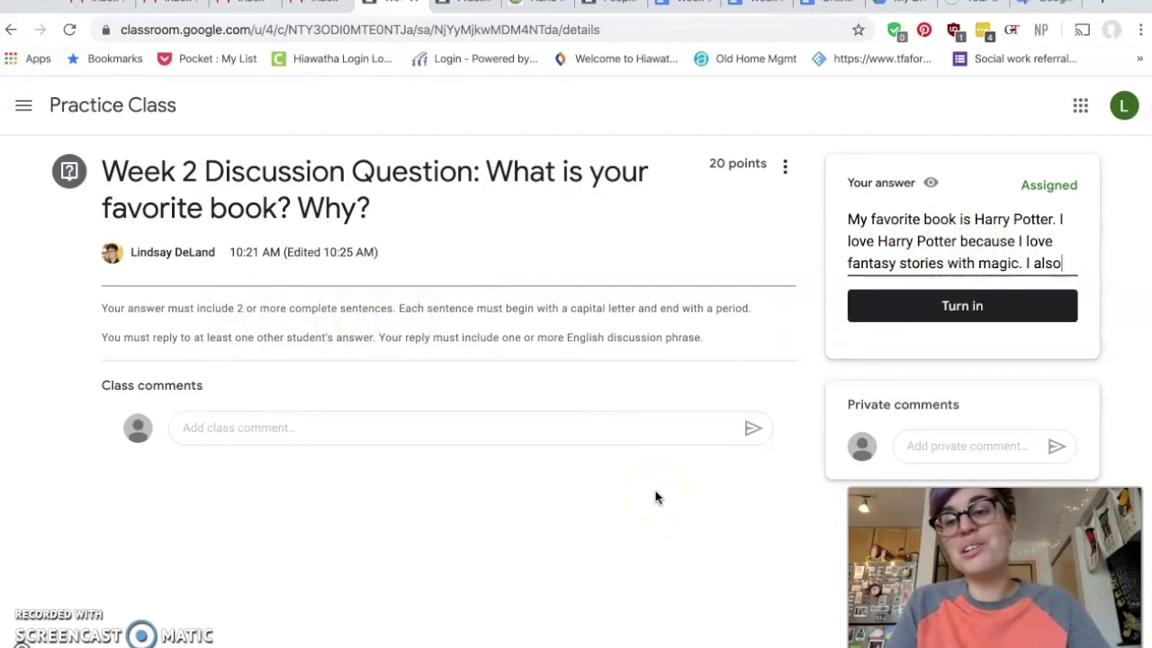
text( love dragons, and t)
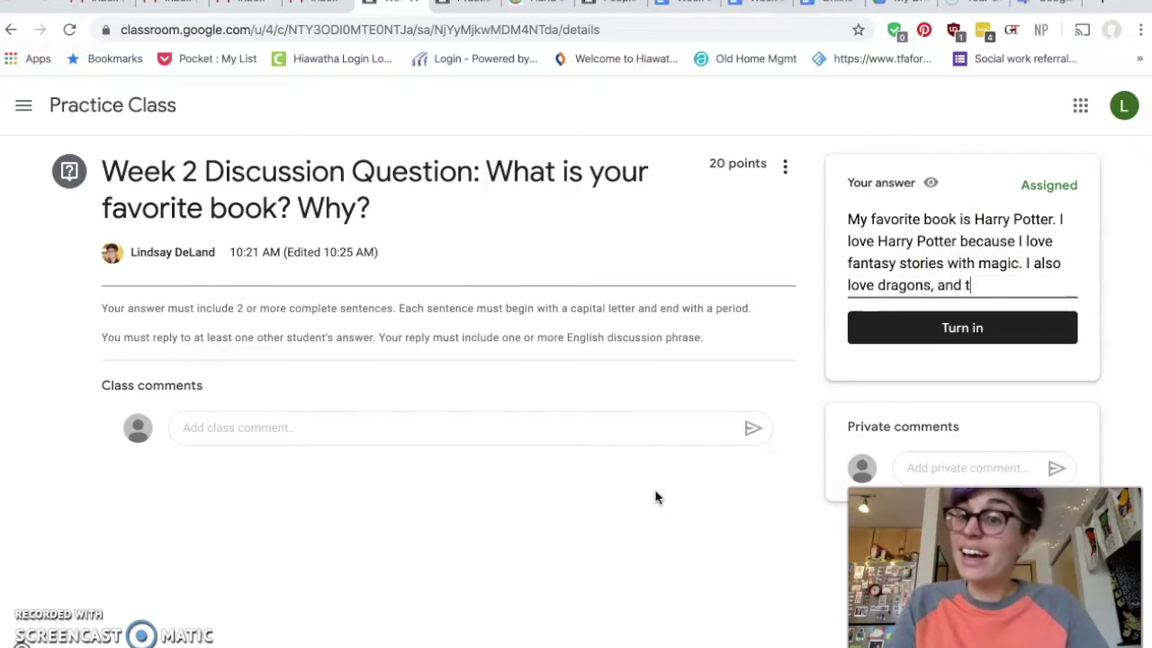
text(here are dragons in )
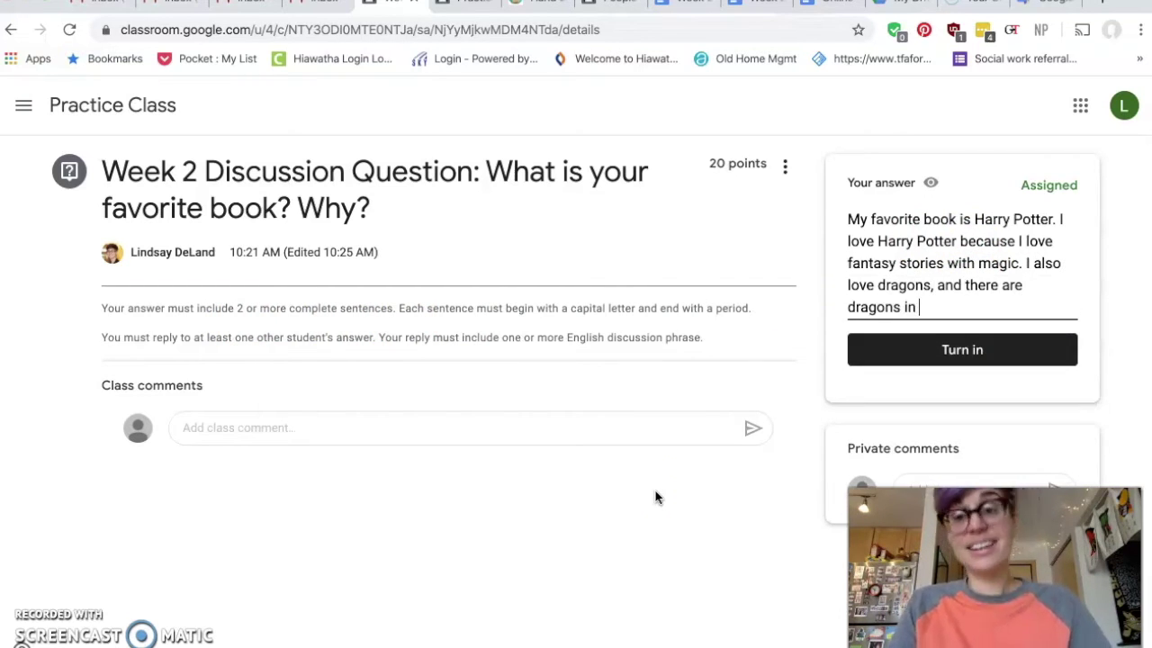
text(Harry Potter!)
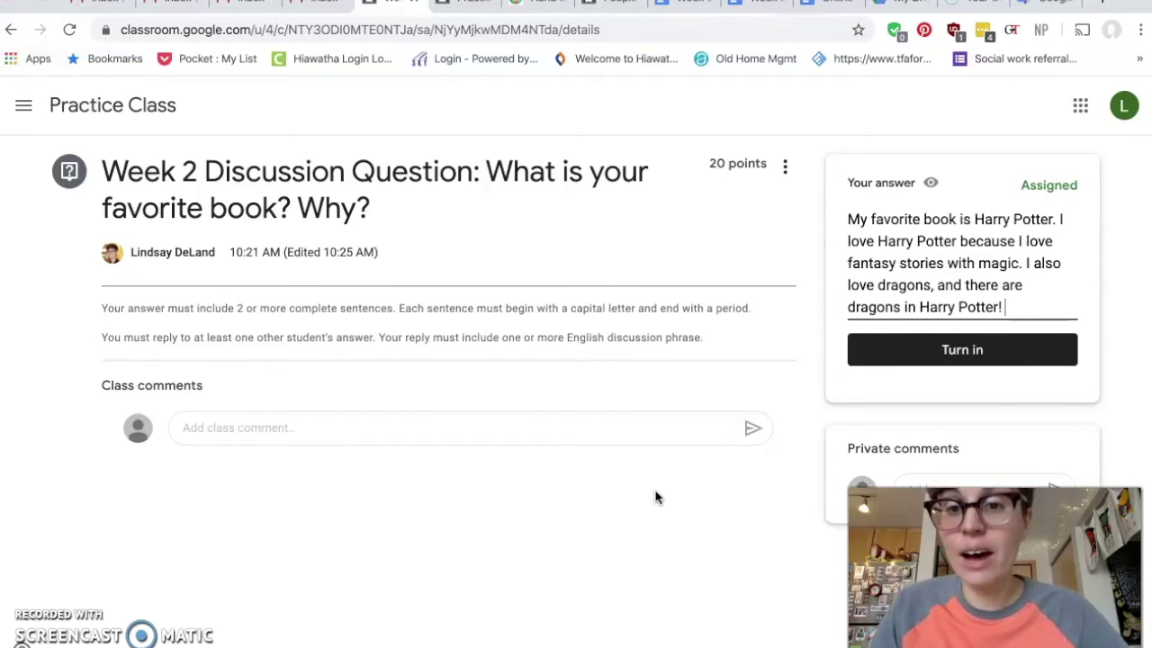
click(992, 352)
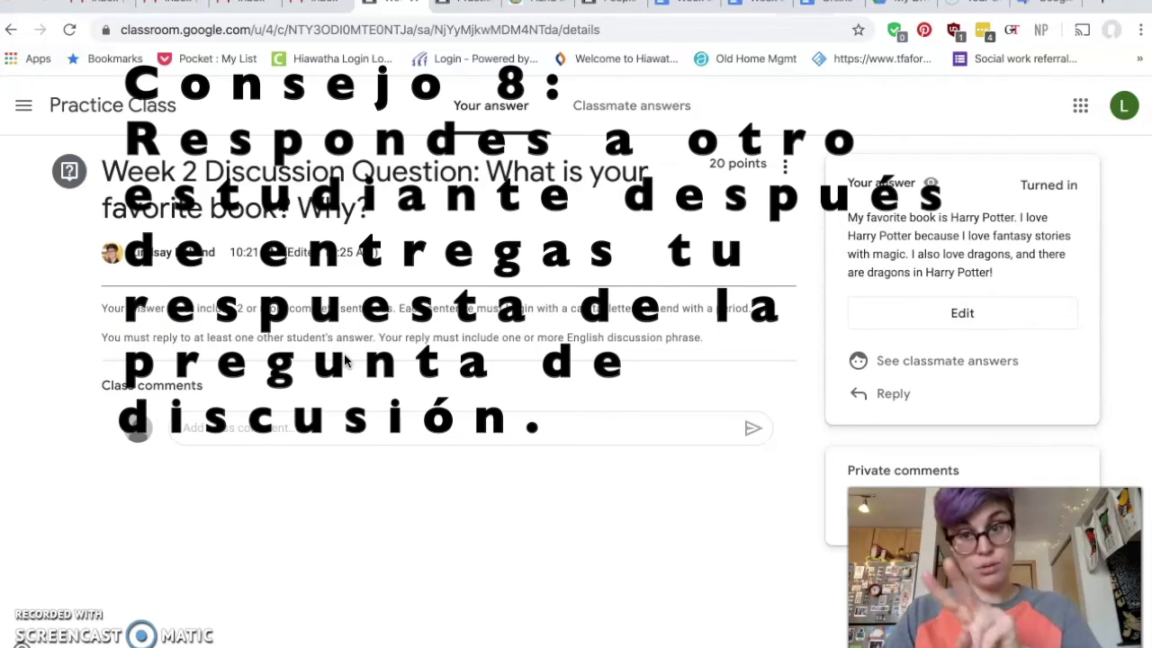
Step: Show the classmates' answers: the I Capture the Castle and Harry Potter responses
click(901, 374)
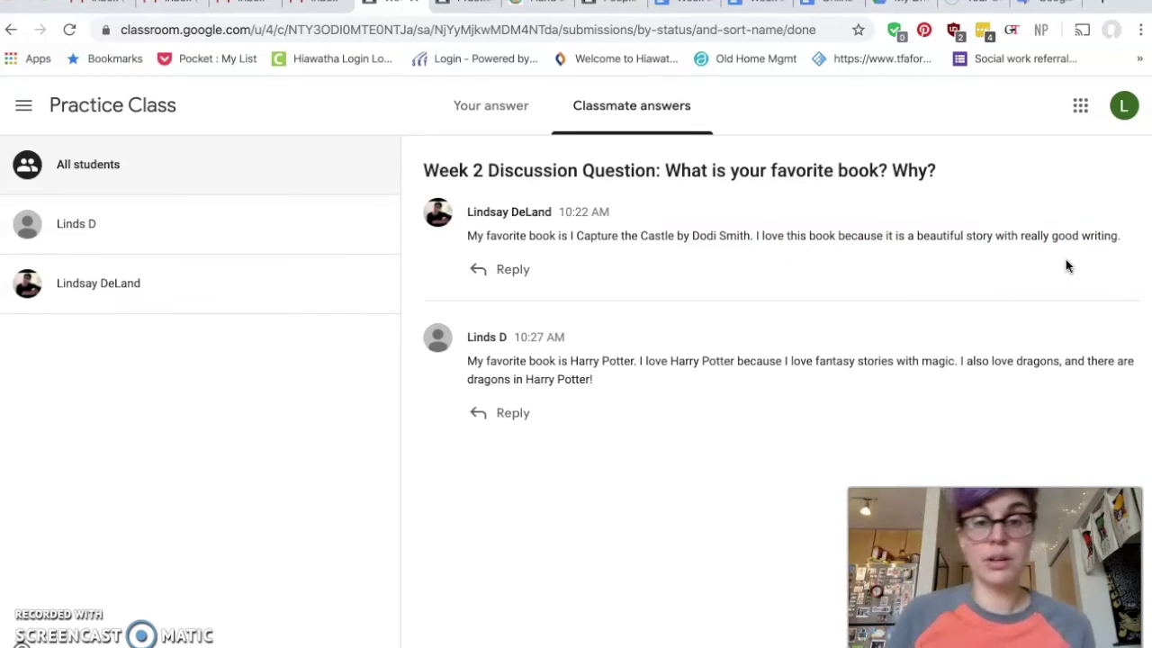
Step: Reply to the I Capture the Castle answer: 'Can you say more about why' it's beautiful and its story
click(514, 269)
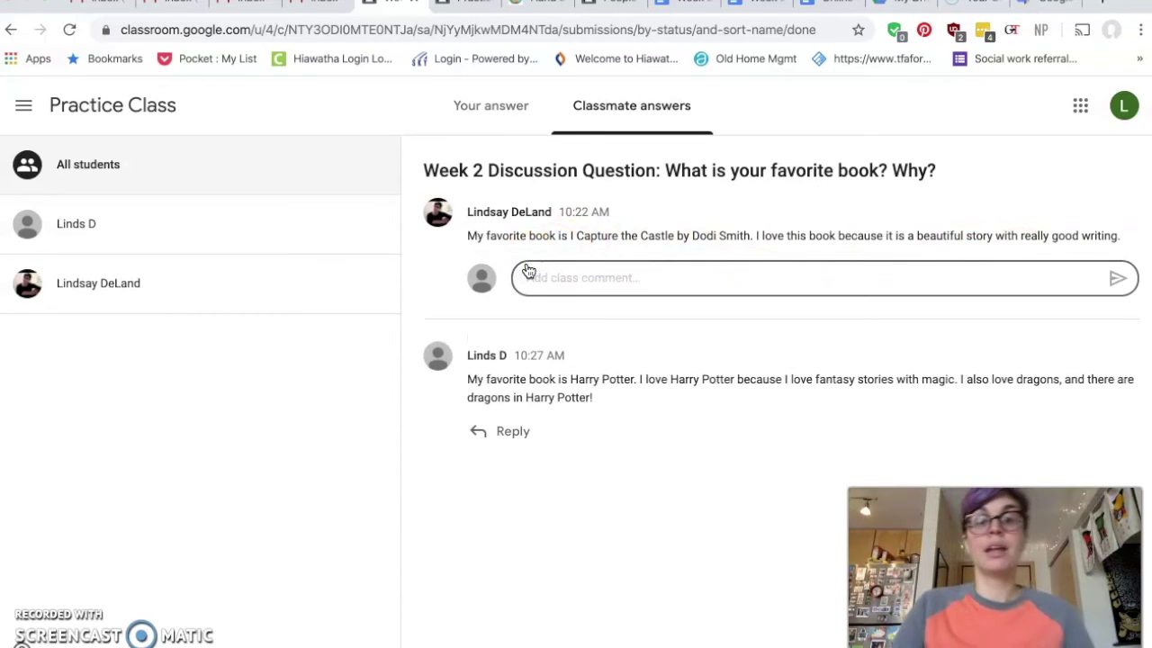
click(624, 376)
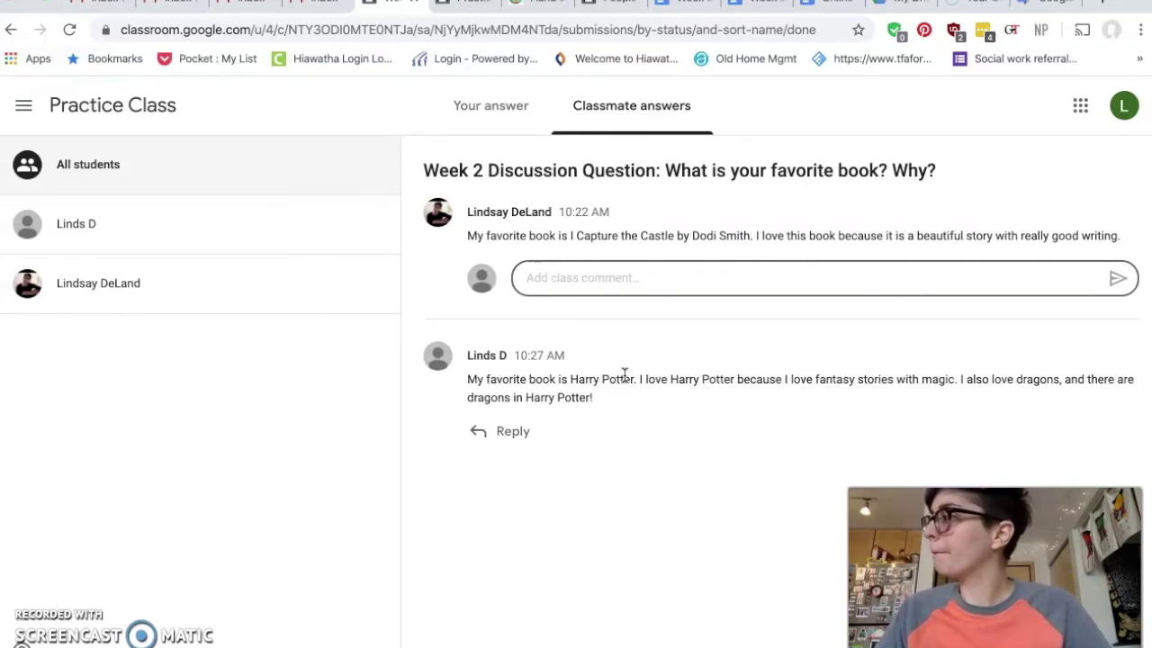
text(Can you say more about why this book is beautiful? What is the story about?)
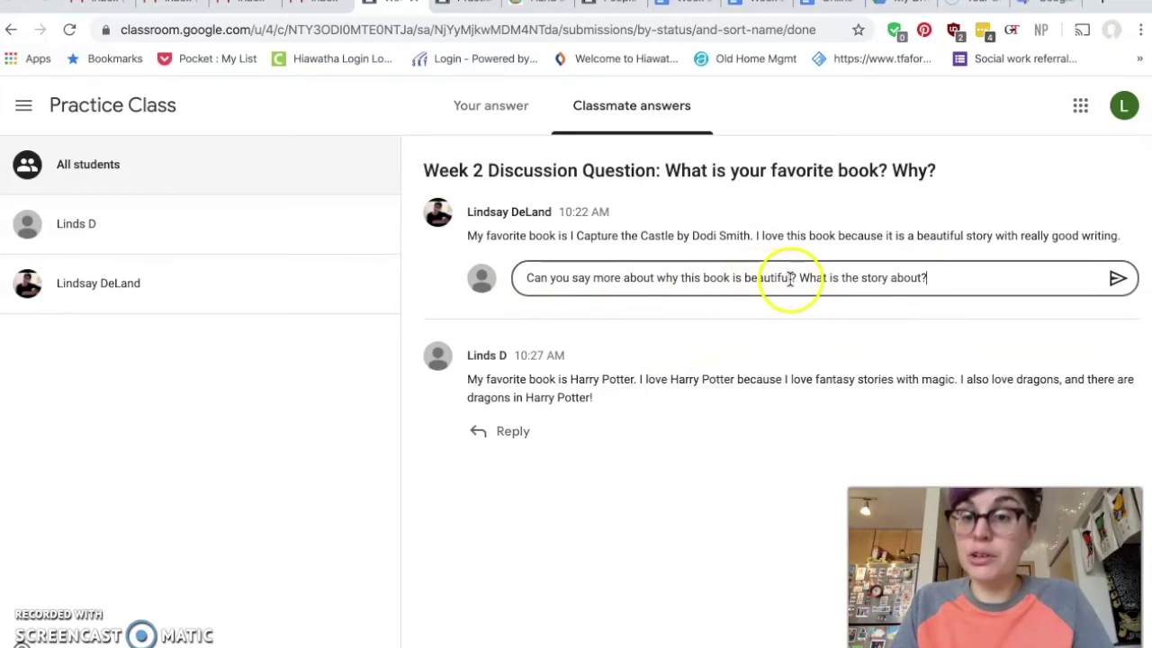
click(1118, 280)
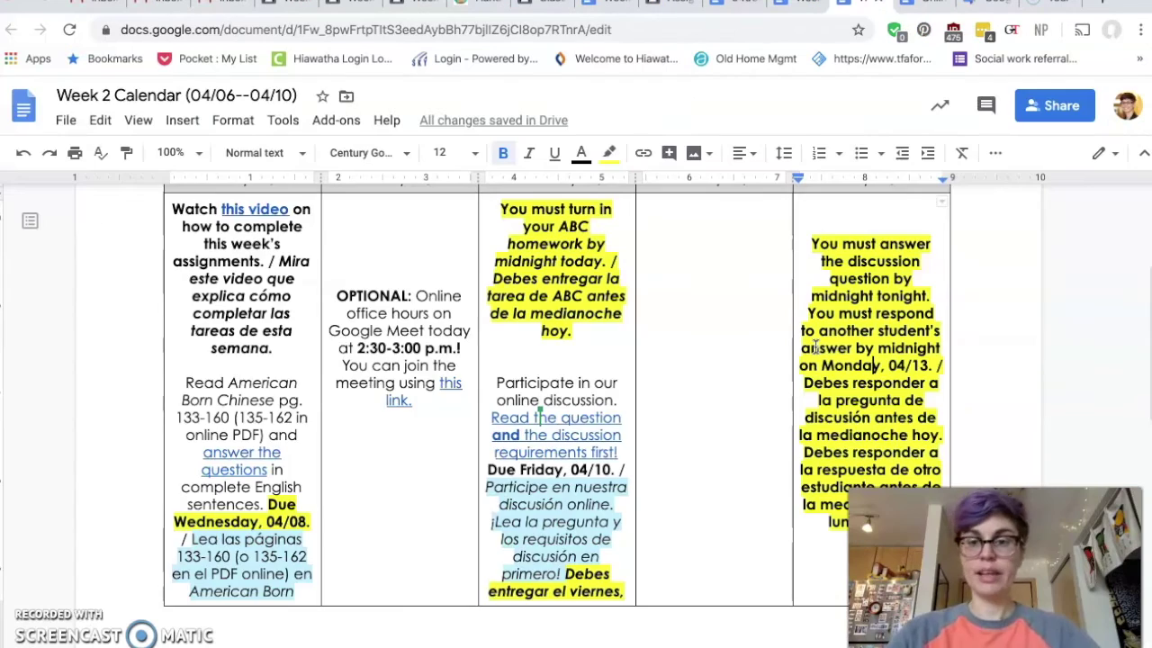
scroll(807, 347, down, 2)
scroll(807, 347, up, 2)
scroll(807, 347, up, 1)
scroll(808, 346, down, 1)
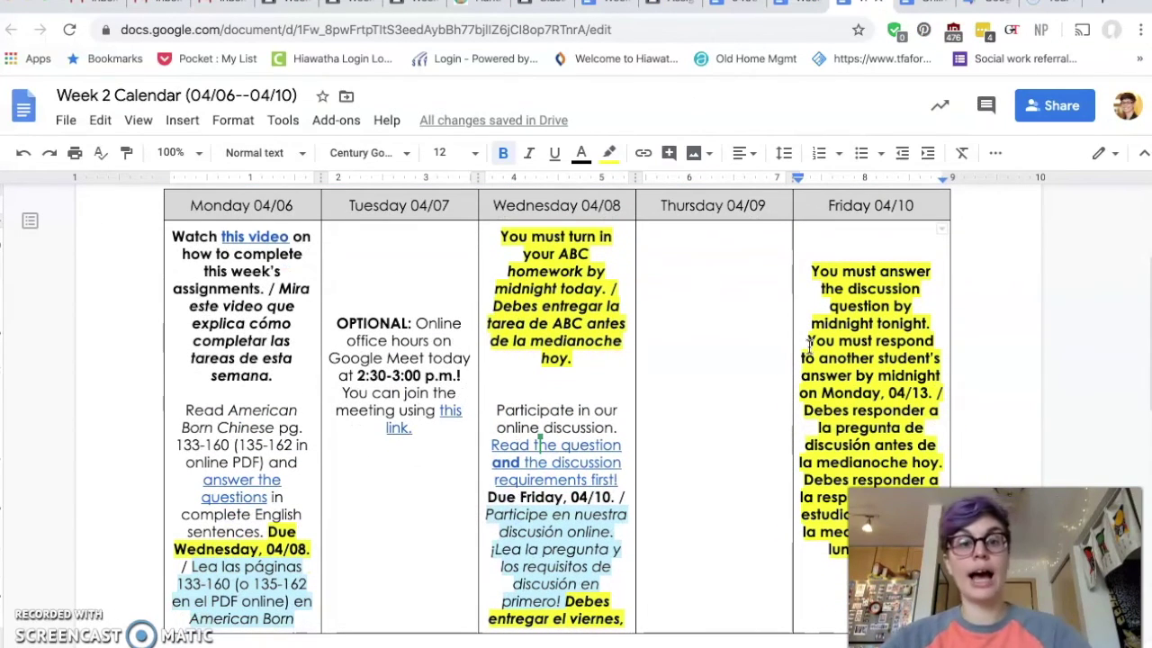